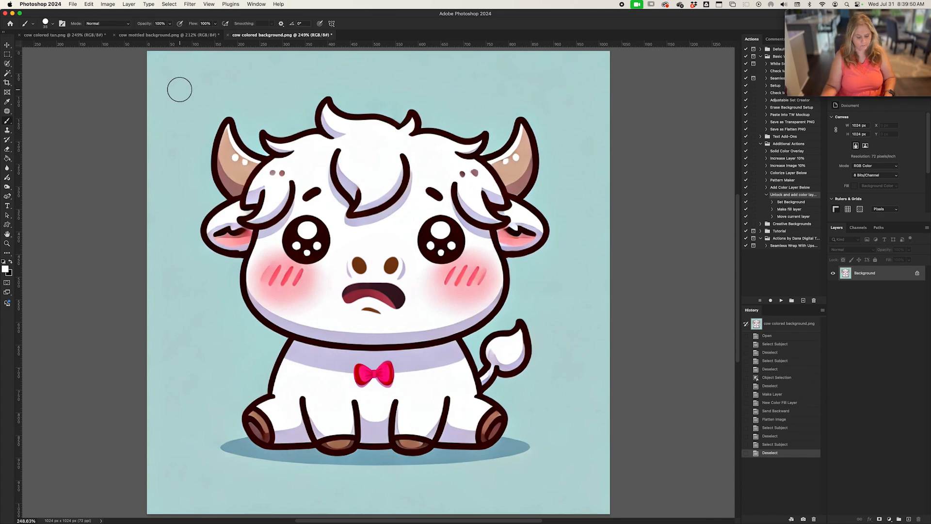
Step: Try selecting the cow with Select Subject in Device mode, inspect the selection edges up close, and deselect it
key(w)
key(shift+w)
key(shift+w)
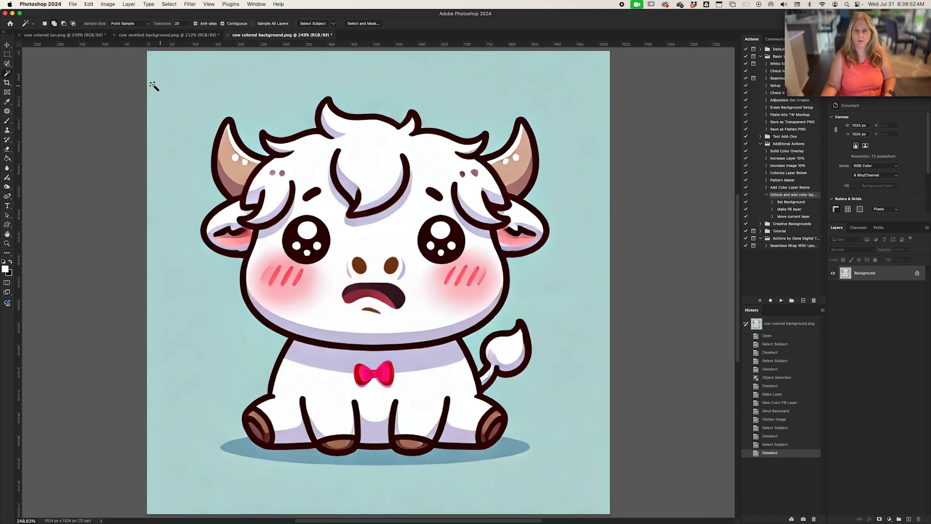
click(307, 23)
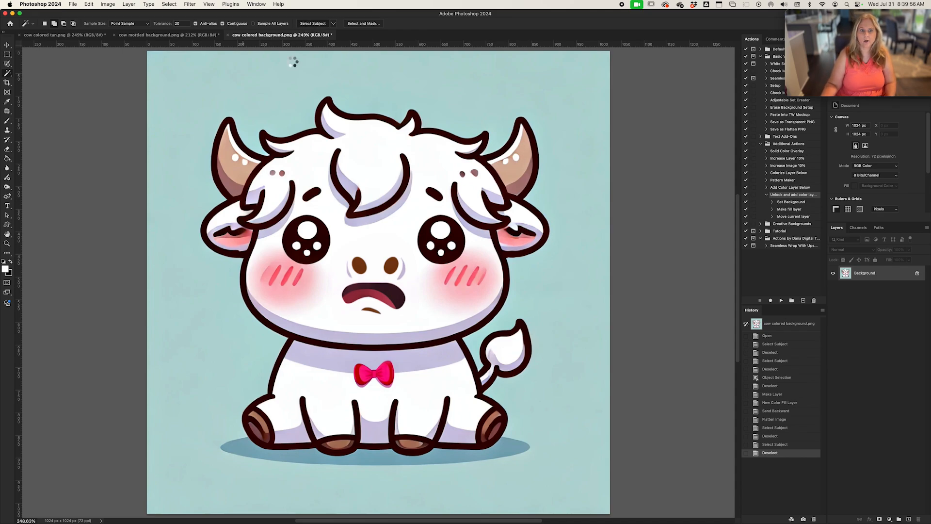
key(super+equal)
key(super+equal)
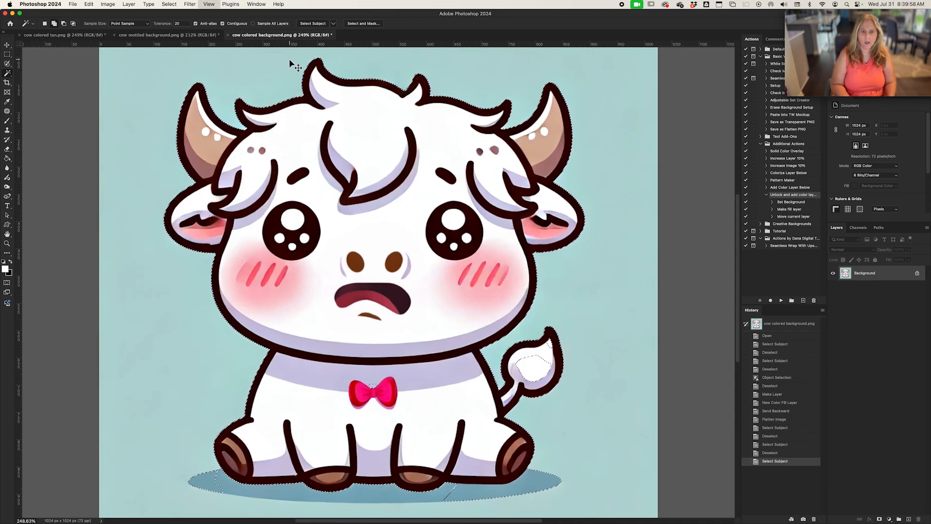
scroll(291, 62, up, 5)
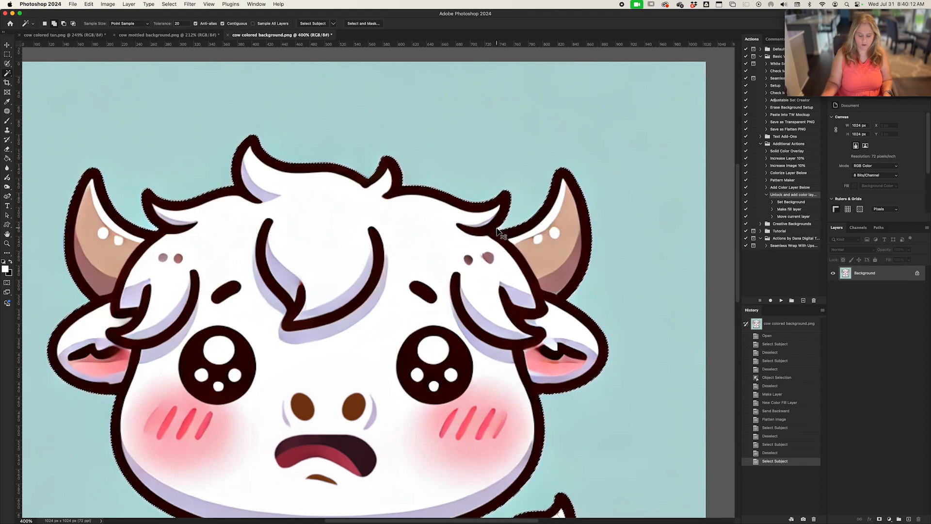
key(super+d)
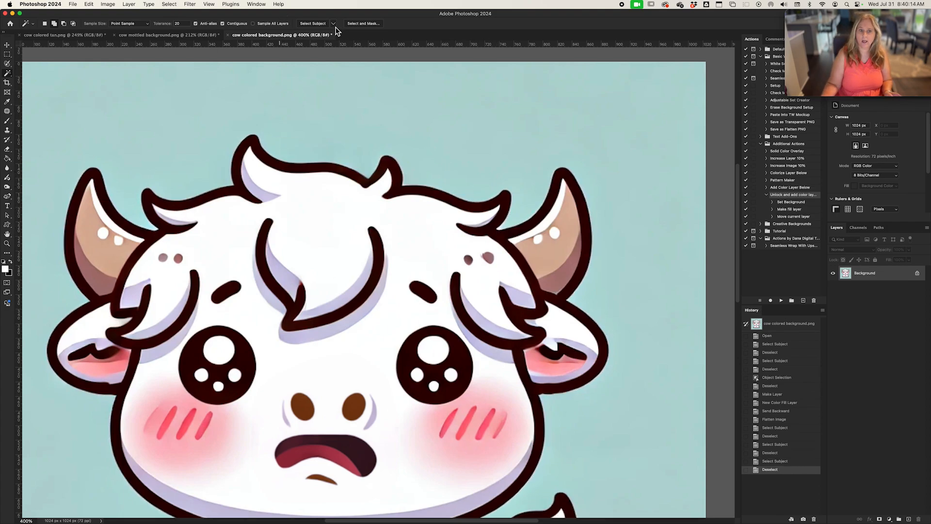
Step: Select the cow with Select Subject set to Cloud (Detailed results) and hide the background with a layer mask
click(334, 24)
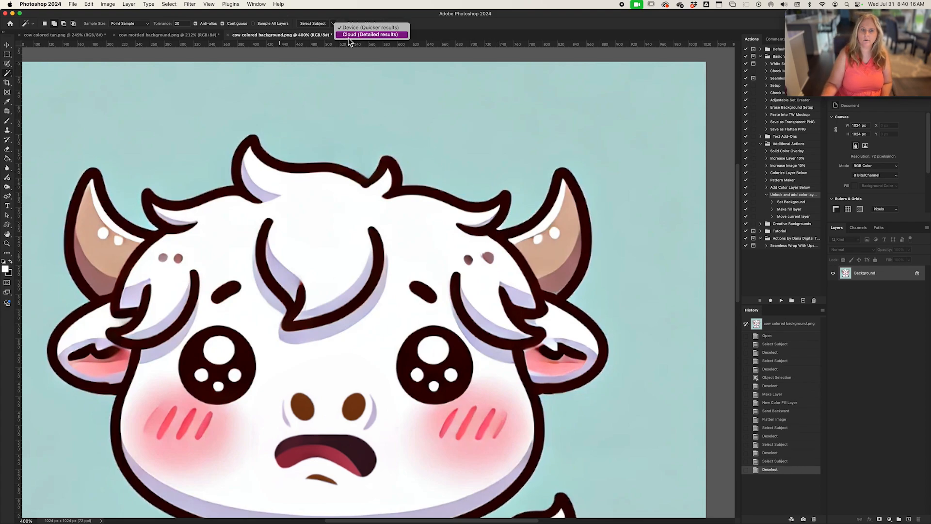
click(349, 36)
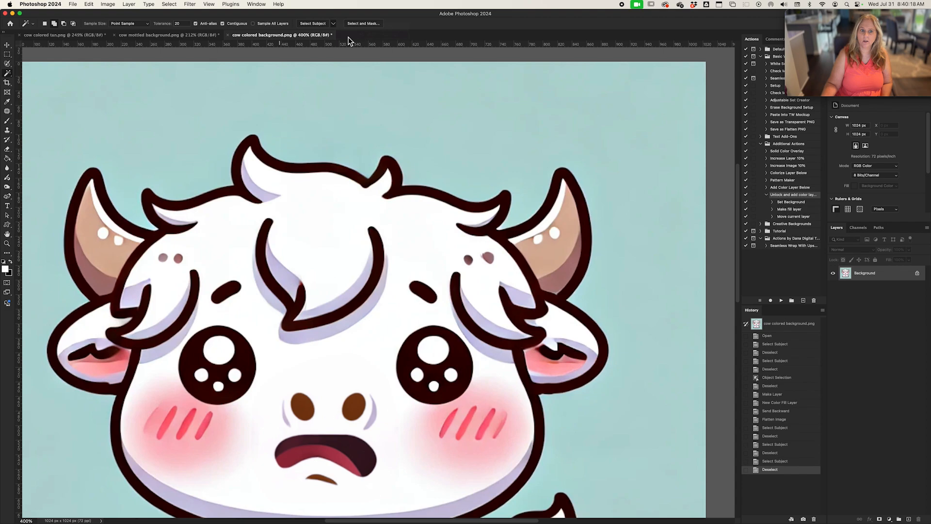
click(315, 23)
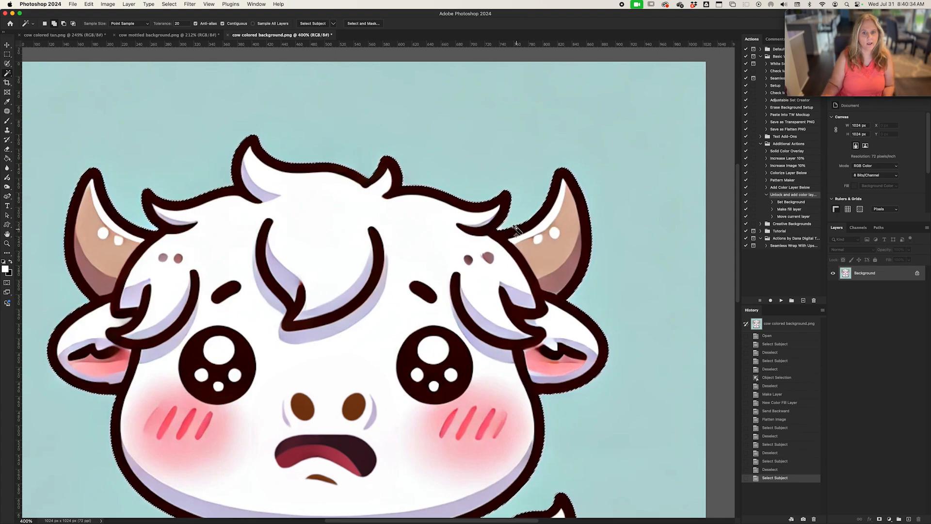
scroll(357, 266, down, 5)
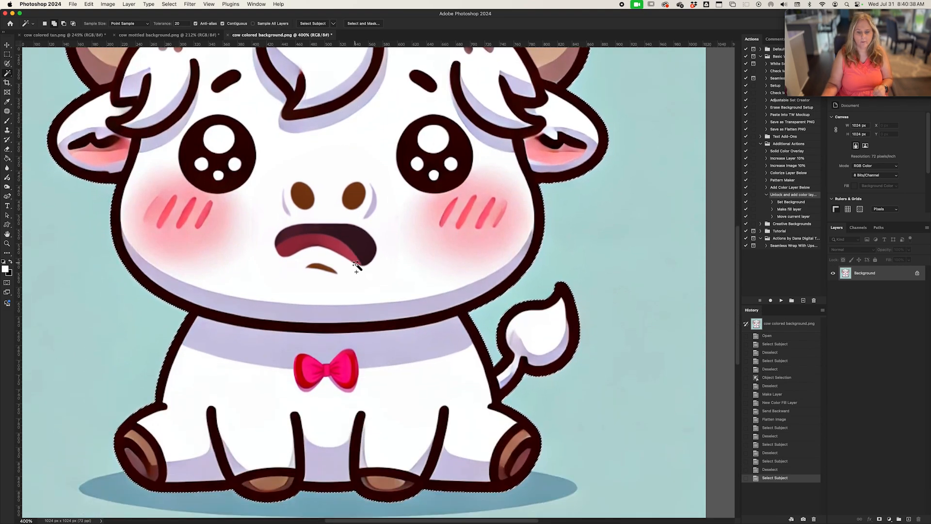
key(super+0)
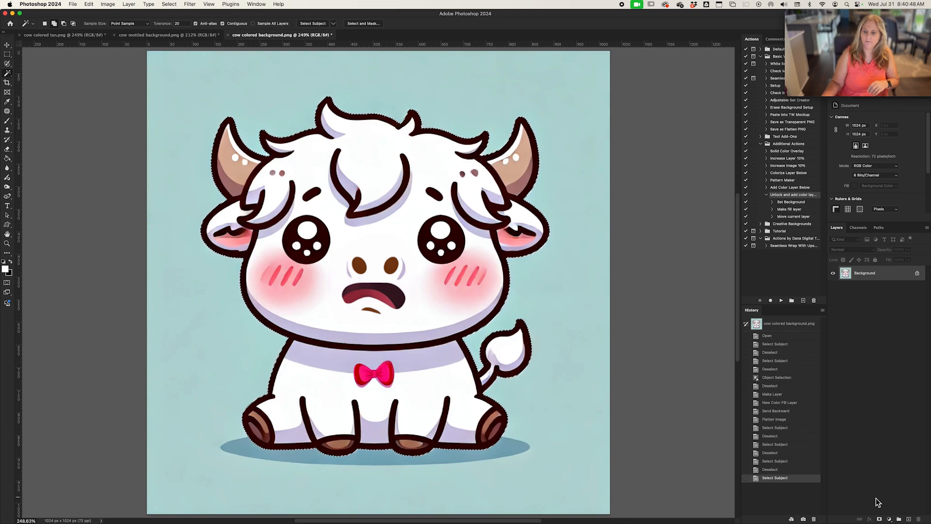
click(879, 519)
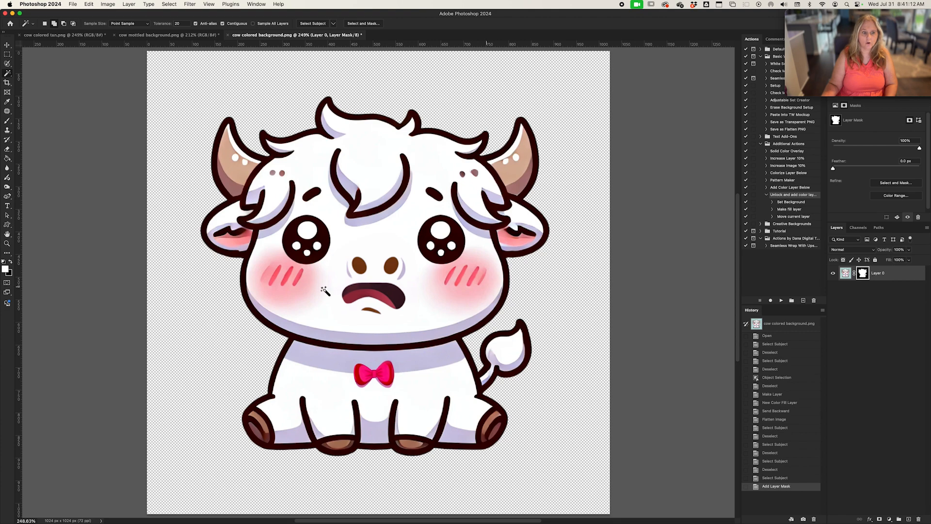
Step: Try painting white on the layer mask beneath the cow and black over its front legs, undoing each stroke
key(b)
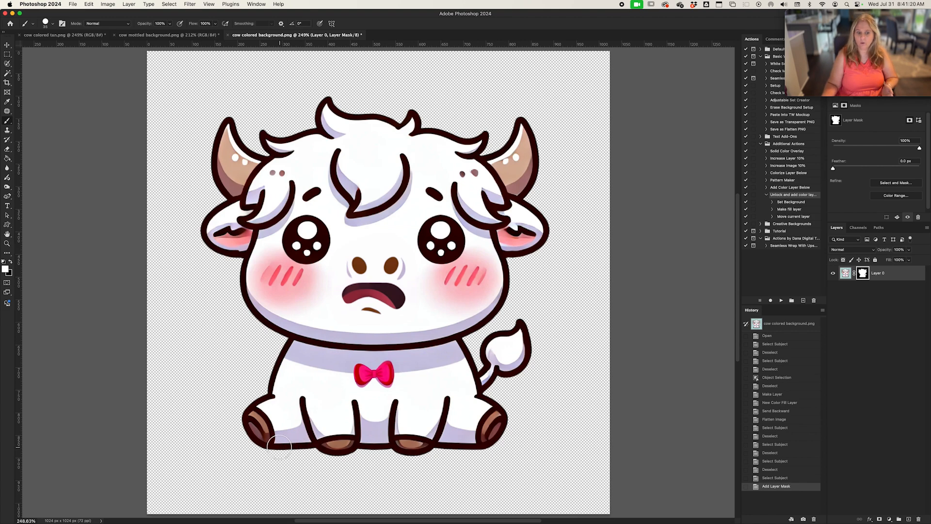
mouse_move(272, 449)
mouse_down()
mouse_move(453, 449)
mouse_move(279, 451)
mouse_move(369, 465)
mouse_move(467, 451)
mouse_move(380, 460)
mouse_move(282, 456)
mouse_move(251, 447)
mouse_move(245, 432)
mouse_move(240, 443)
mouse_move(401, 456)
mouse_move(464, 455)
mouse_move(496, 439)
mouse_move(462, 459)
mouse_move(483, 456)
mouse_up()
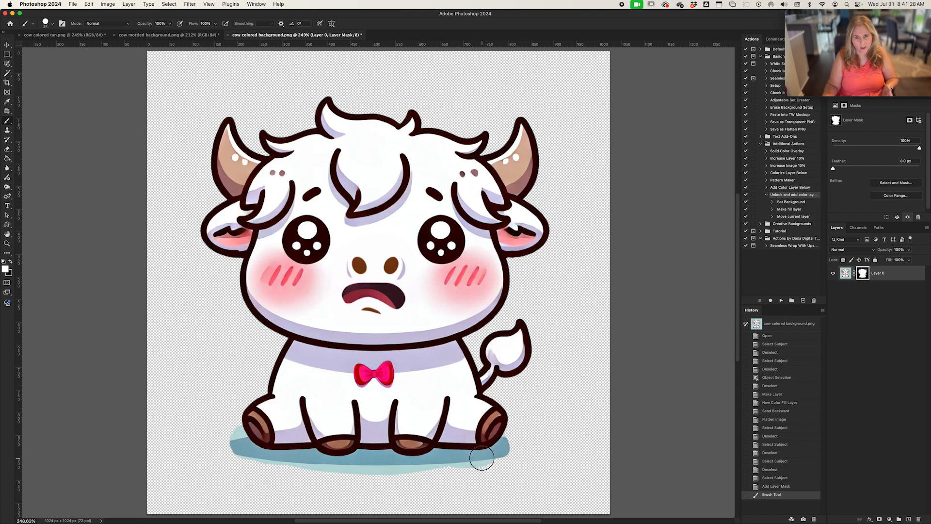
key(super+z)
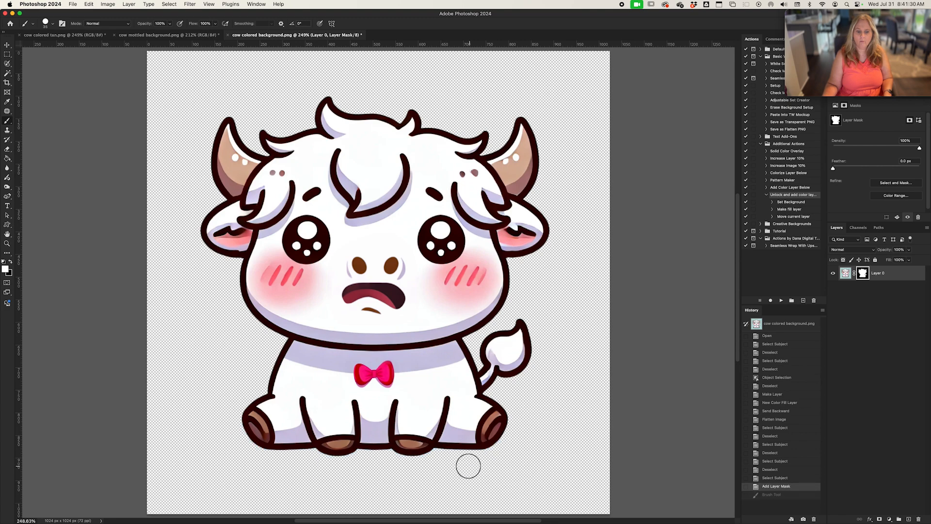
key(x)
mouse_move(398, 456)
mouse_down()
mouse_move(388, 443)
mouse_move(408, 395)
mouse_move(420, 450)
mouse_move(417, 390)
mouse_up()
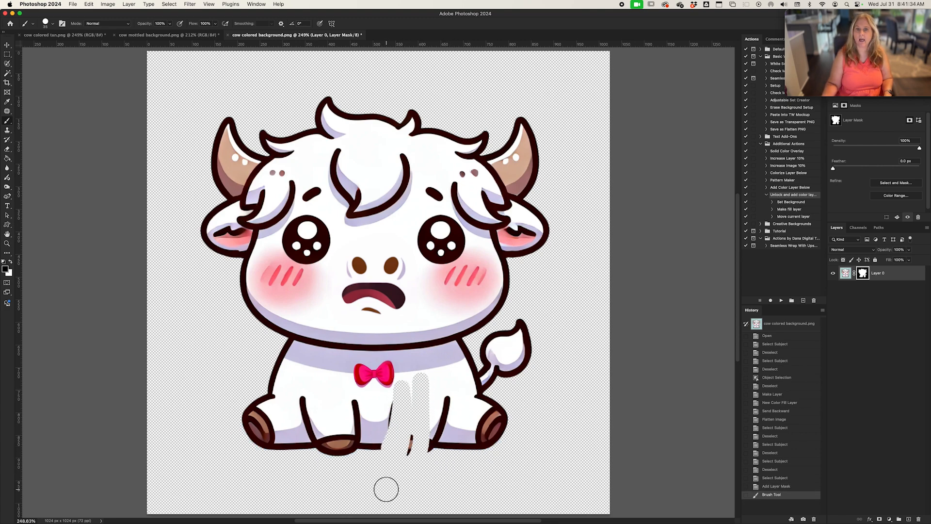
key(super+z)
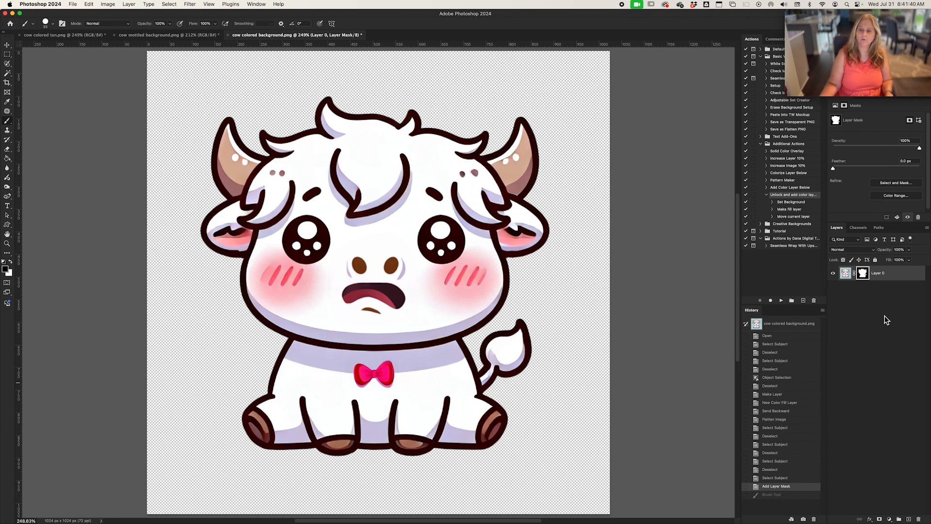
Step: Apply the layer mask permanently to the cow layer and undo it
right_click(862, 273)
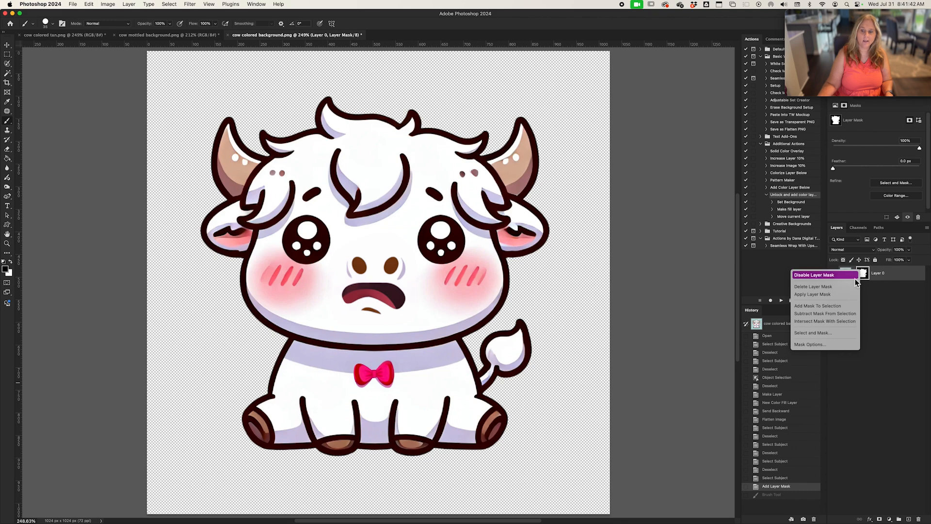
click(835, 295)
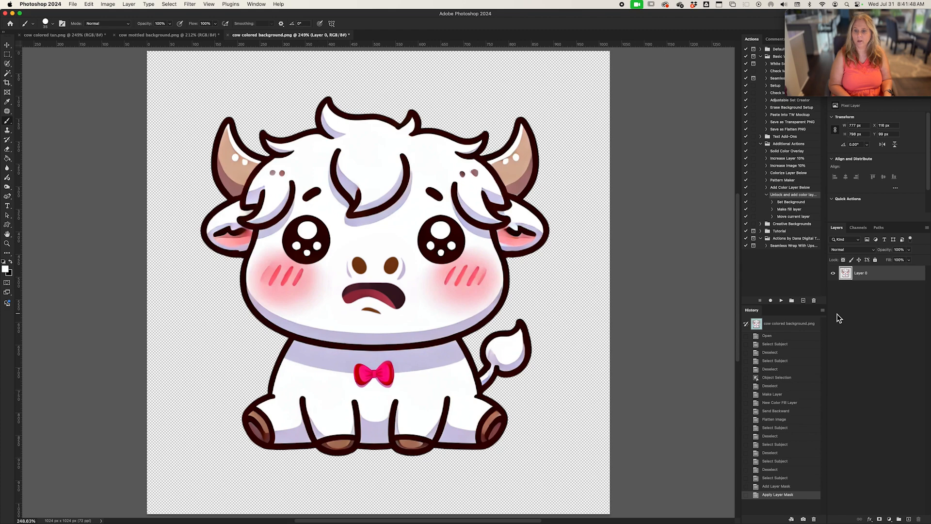
key(super+z)
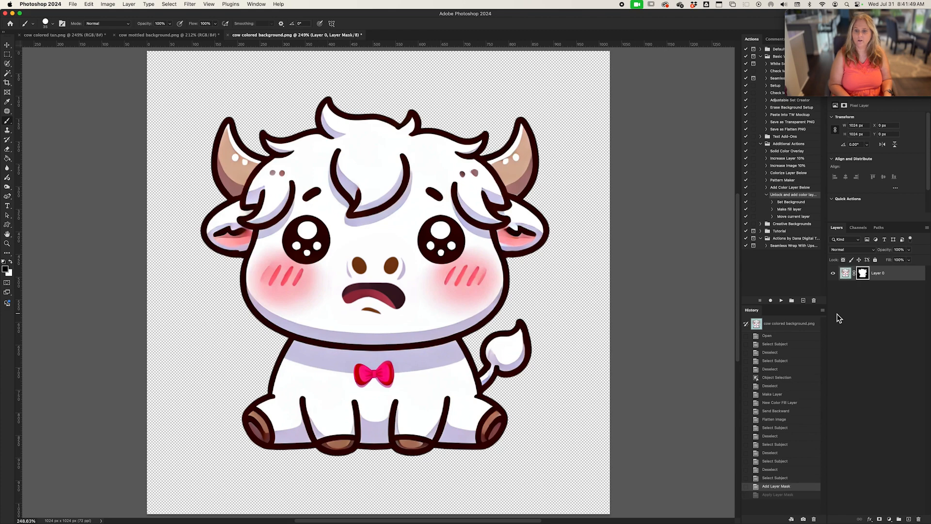
Step: Try brushing white across the cow on the layer image instead of the mask, and undo the stroke
click(845, 274)
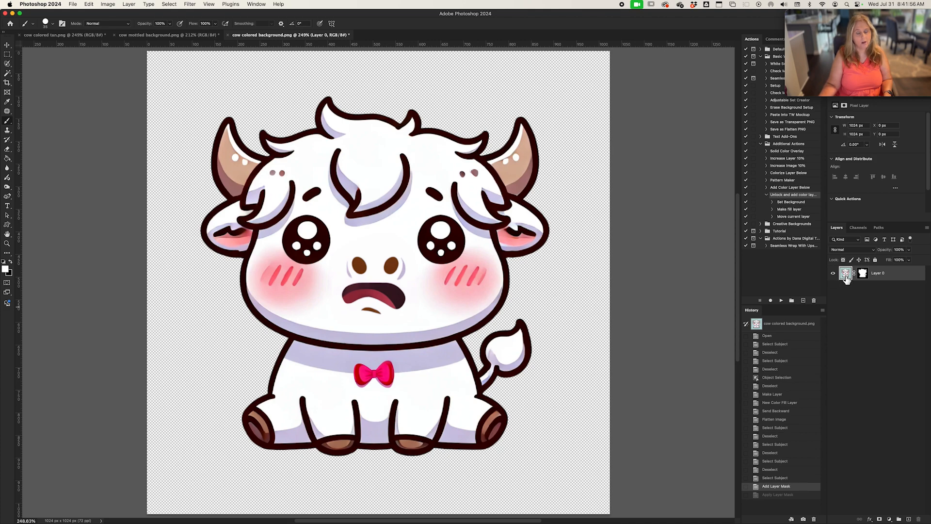
mouse_move(308, 279)
mouse_down()
mouse_move(429, 203)
mouse_move(387, 287)
mouse_move(440, 203)
mouse_move(432, 284)
mouse_move(458, 201)
mouse_move(443, 299)
mouse_move(445, 257)
mouse_move(466, 226)
mouse_move(467, 333)
mouse_move(518, 216)
mouse_up()
key(super+z)
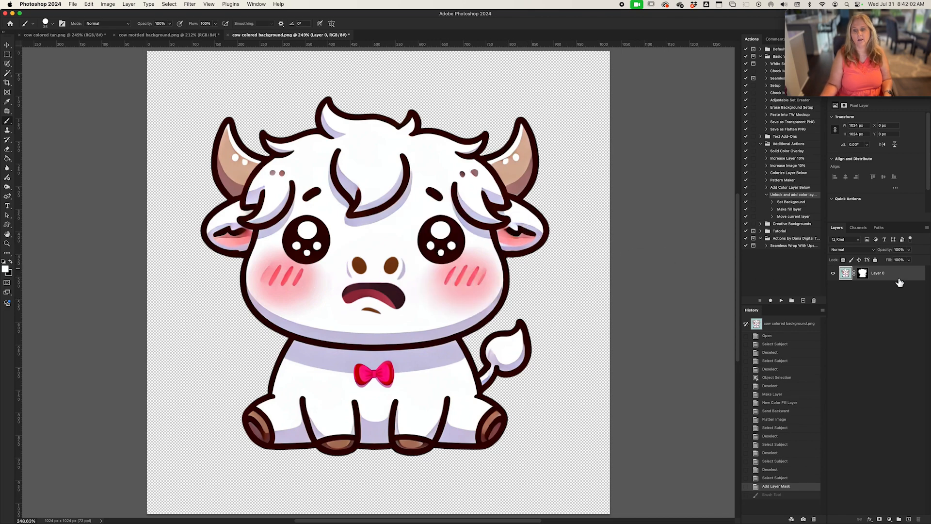
Step: Select the hidden oval shadow beneath the cow on the layer image using the Magic Wand with a tolerance of 30
click(863, 274)
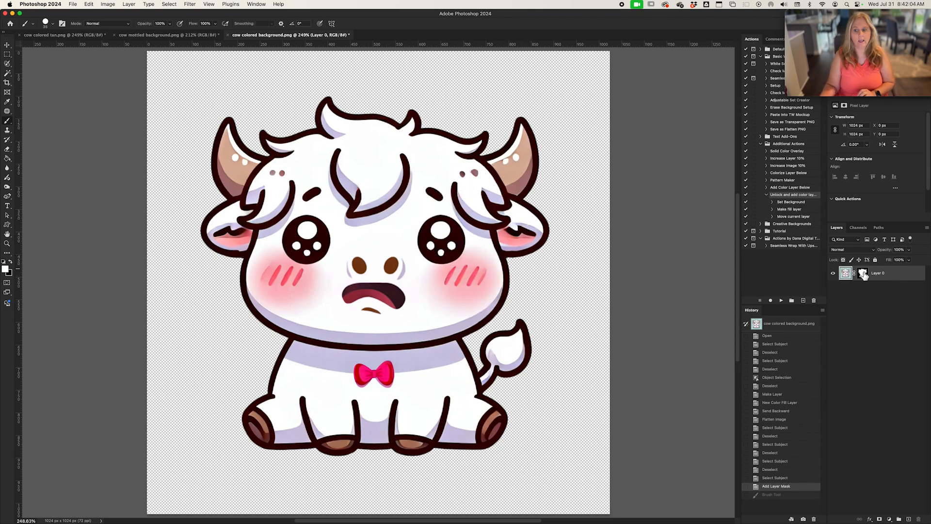
click(862, 274)
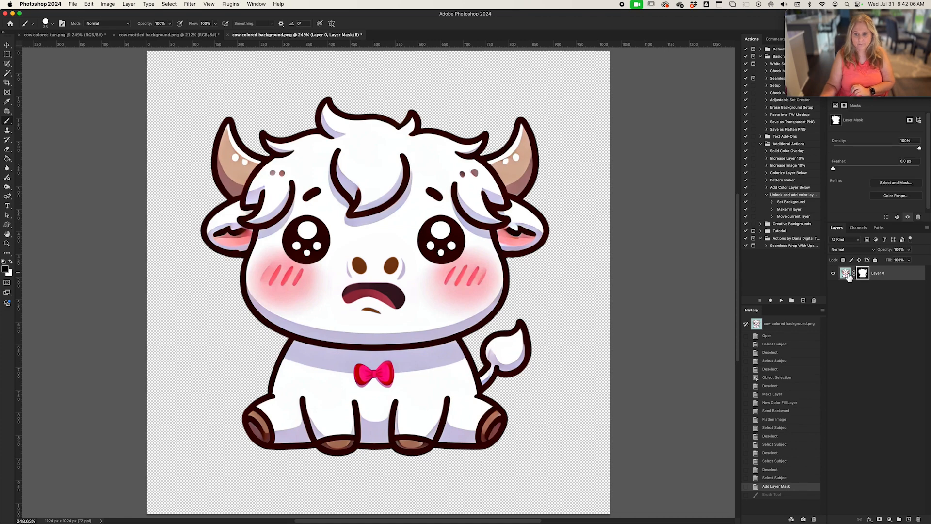
click(846, 274)
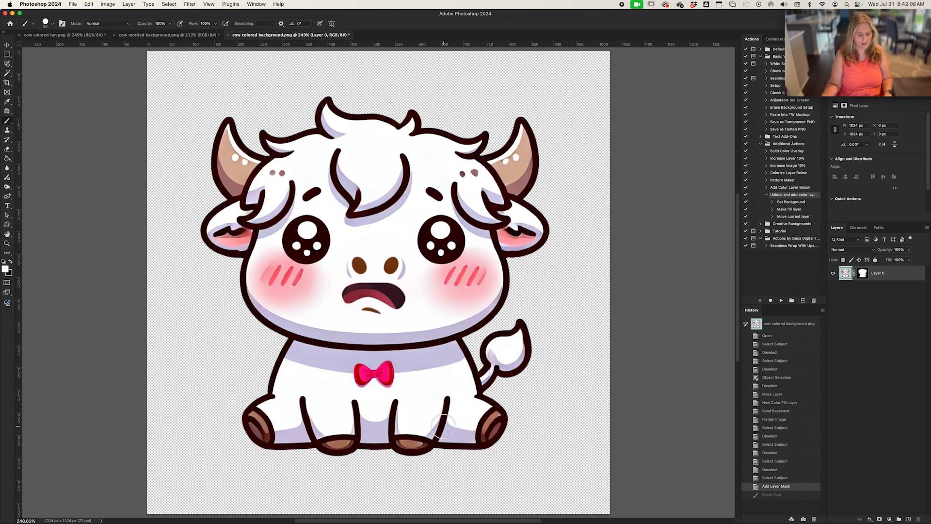
key(w)
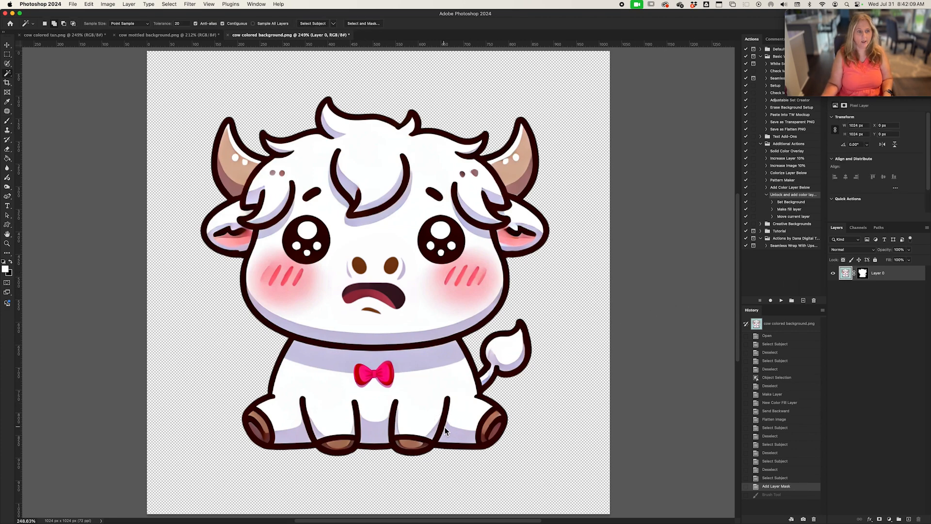
click(373, 458)
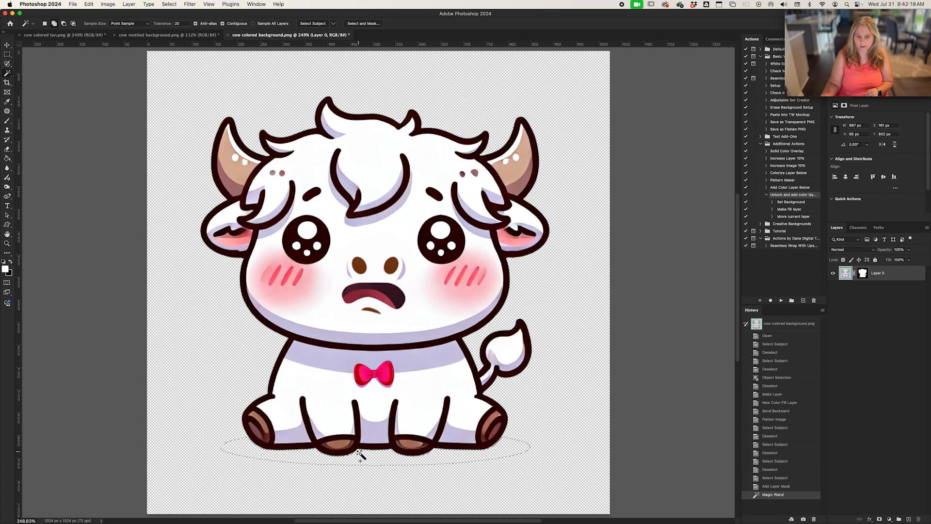
key(super+equal)
key(super+equal)
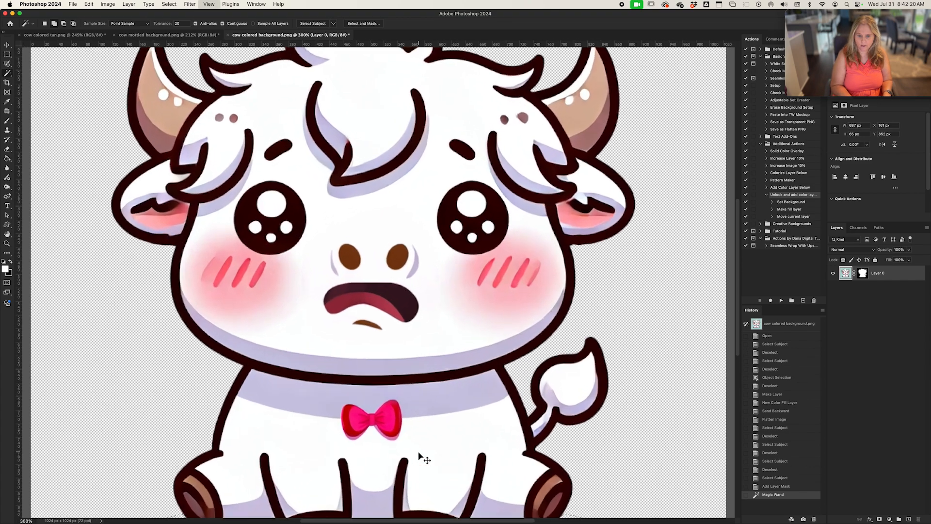
scroll(420, 456, down, 5)
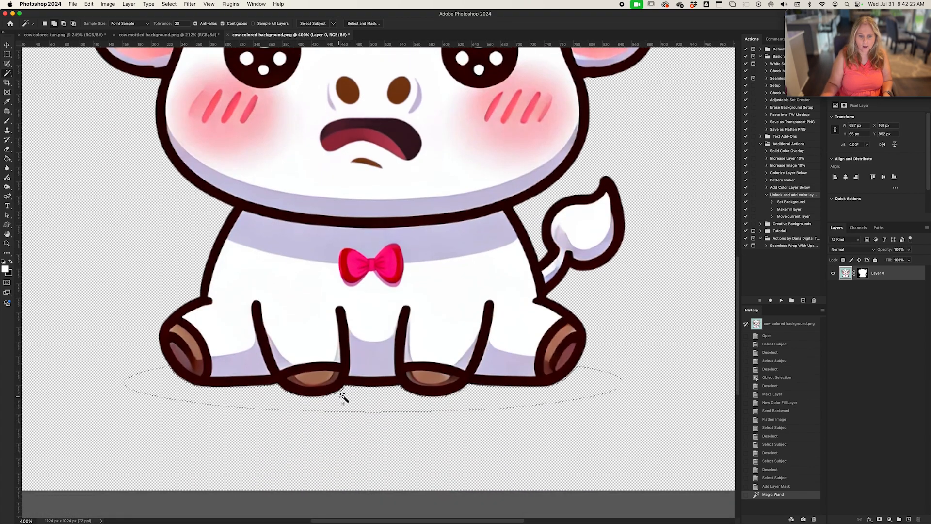
click(183, 23)
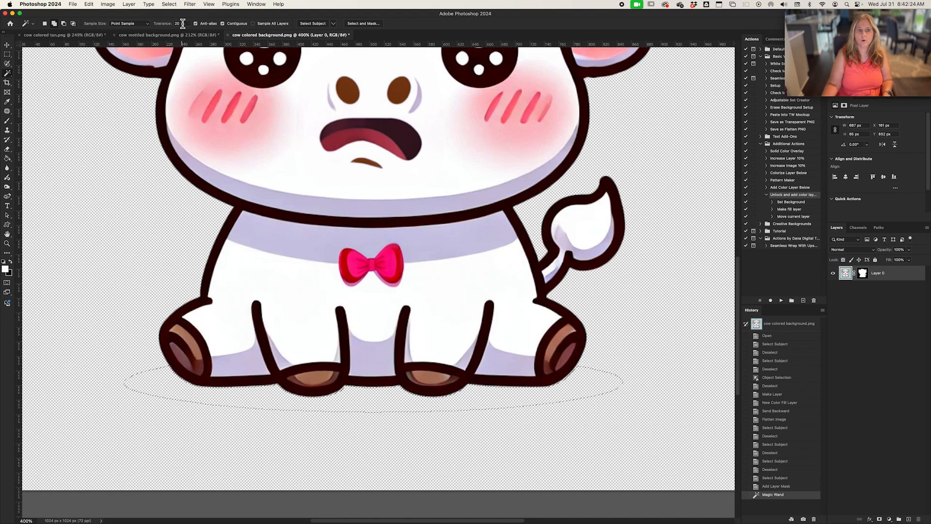
text(30)
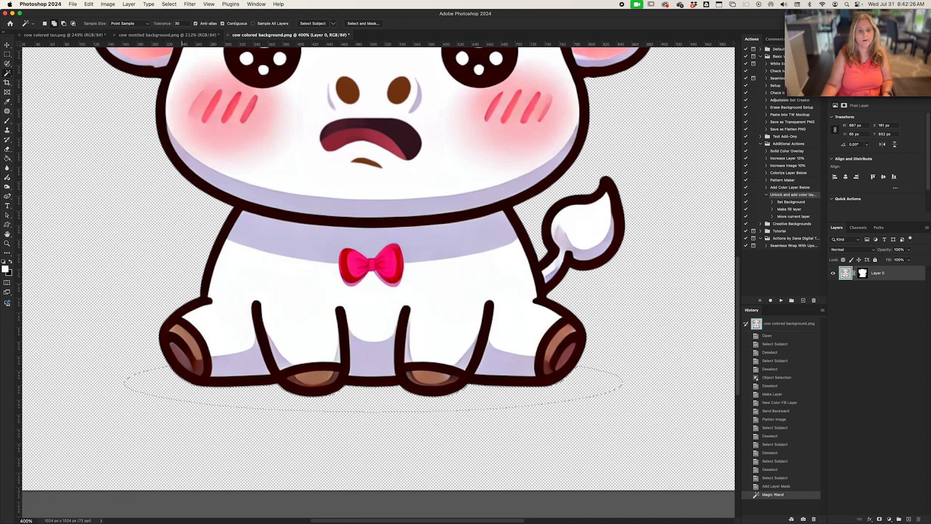
click(364, 395)
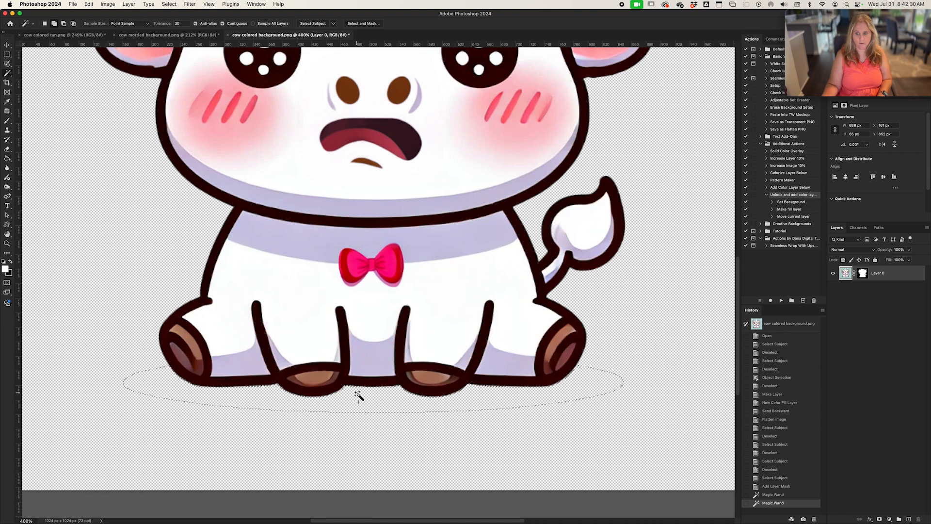
Step: Reveal the oval shadow beneath the cow by painting white on the layer mask inside the selection, and deselect
click(862, 272)
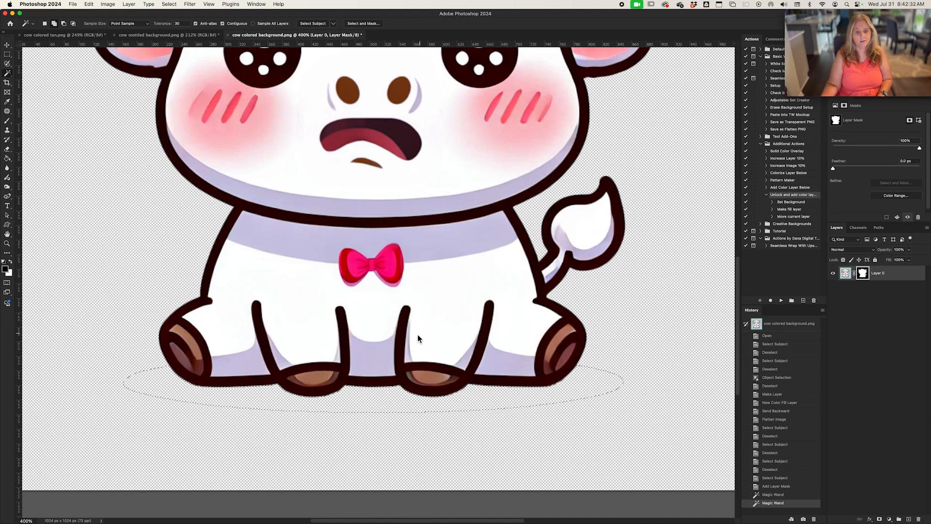
key(b)
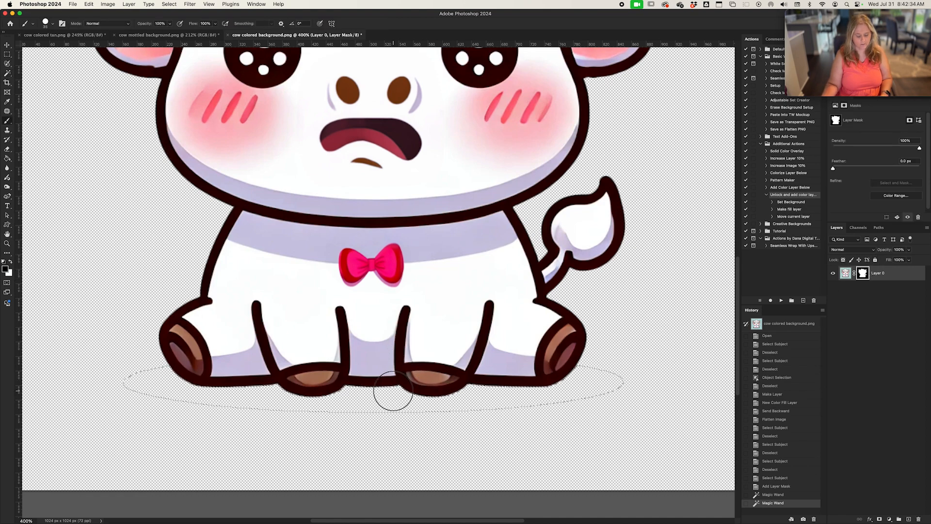
key(x)
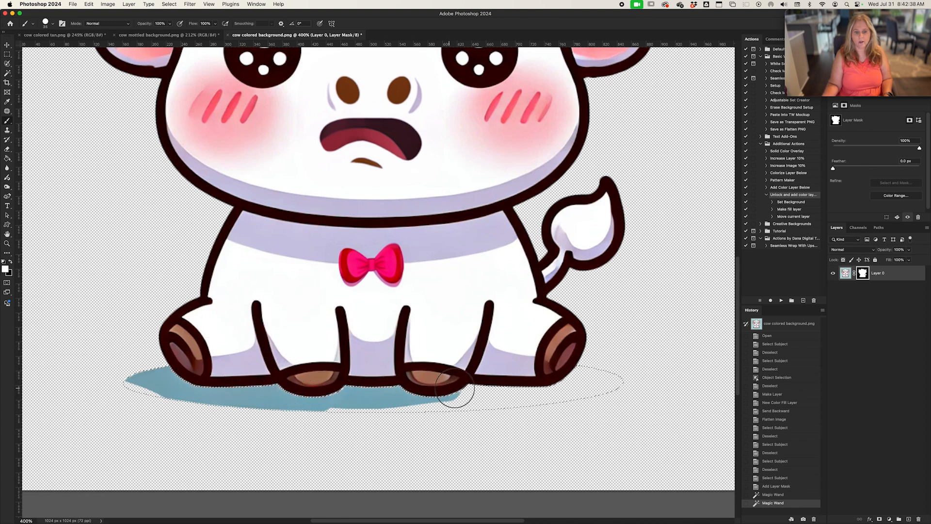
drag(124, 385, 510, 401)
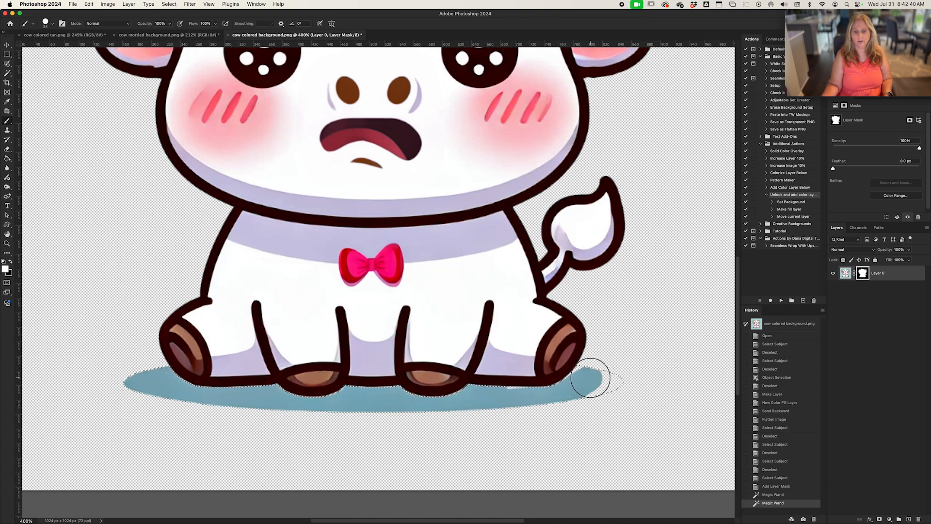
drag(628, 381, 478, 394)
key(super+d)
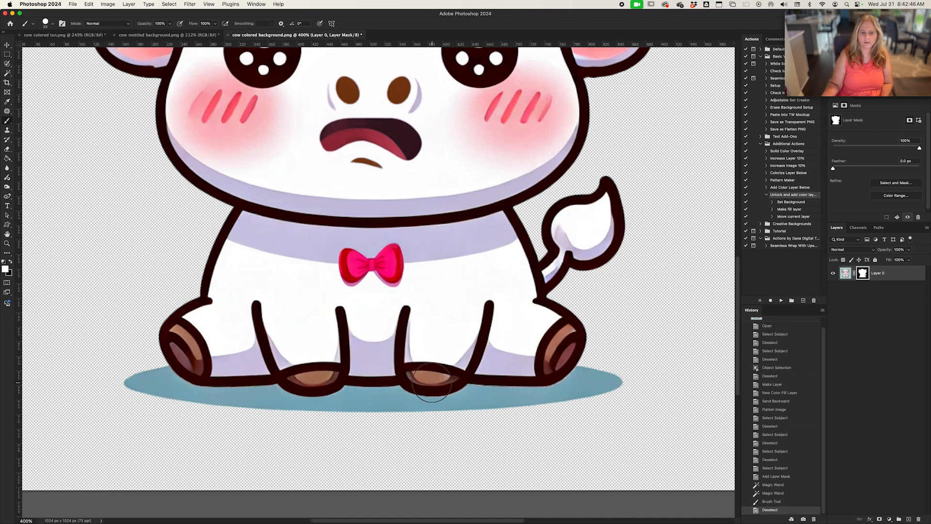
Step: Brush white on the layer mask across the cow's feet and apply the mask permanently to the layer
drag(557, 372, 179, 376)
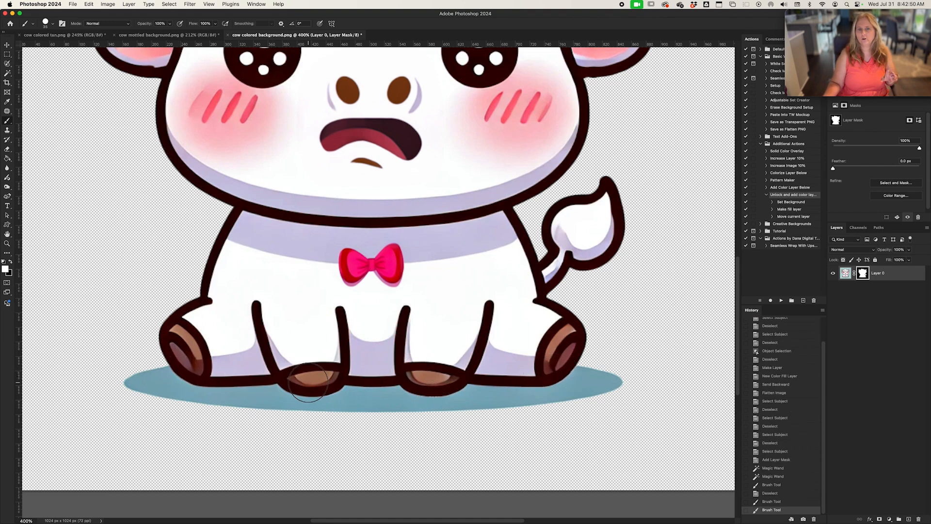
key(super+0)
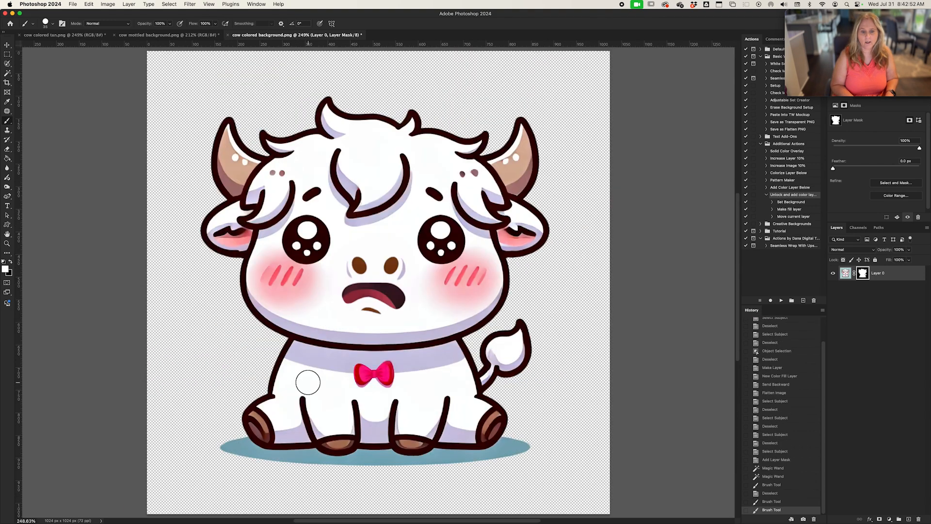
right_click(861, 274)
click(880, 296)
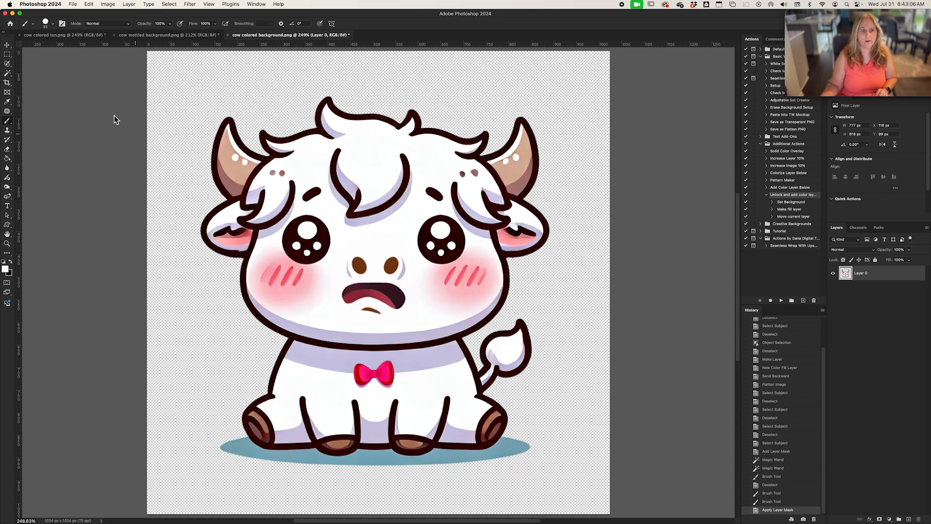
Step: Try flattening the cow image and undo the flattening
click(128, 5)
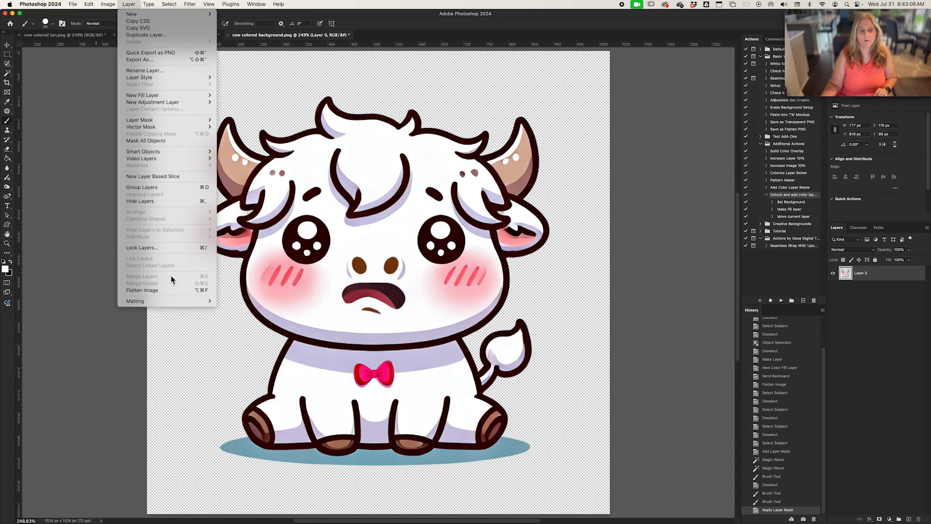
click(164, 290)
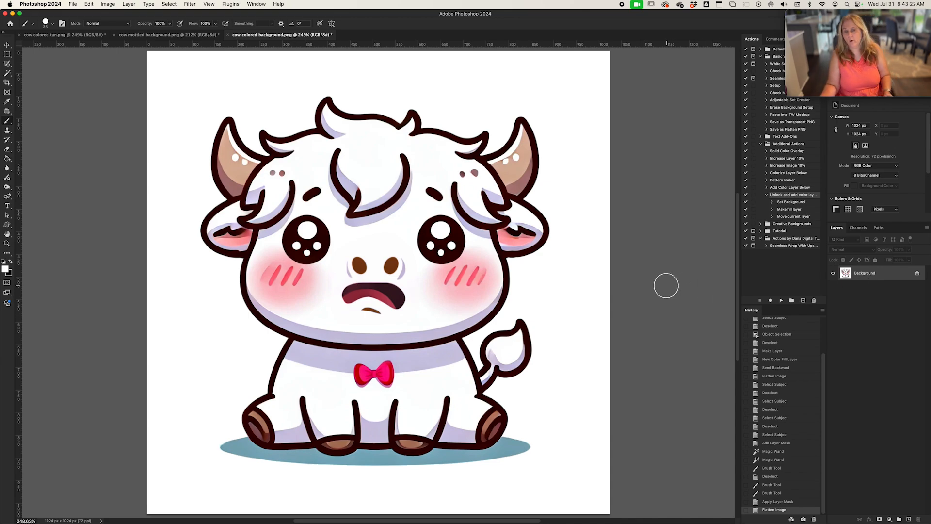
key(super+z)
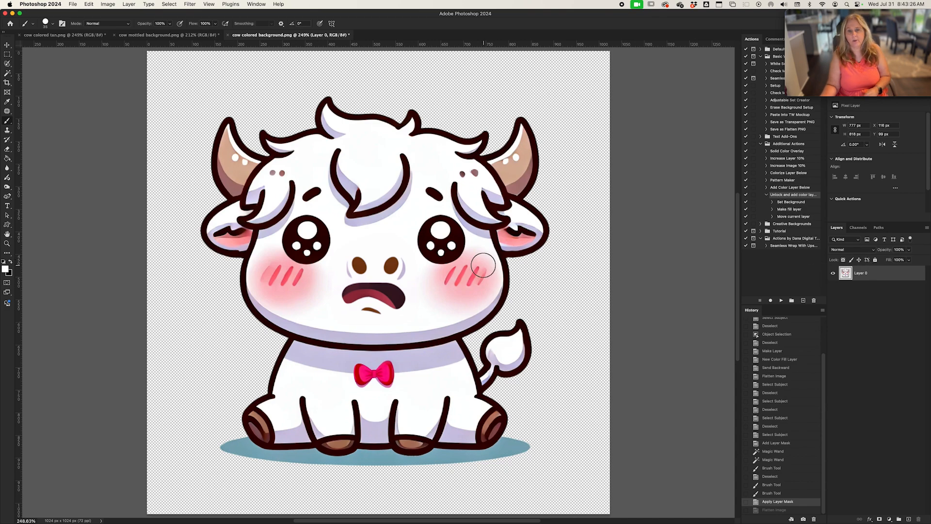
Step: Select the cow in cow mottled background.png using Select Subject with Cloud (Detailed results) processing
click(178, 36)
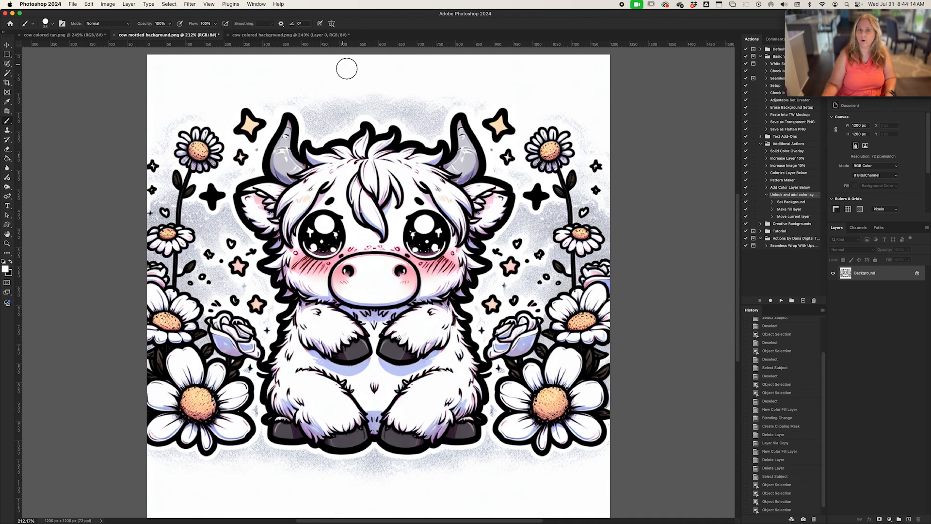
key(w)
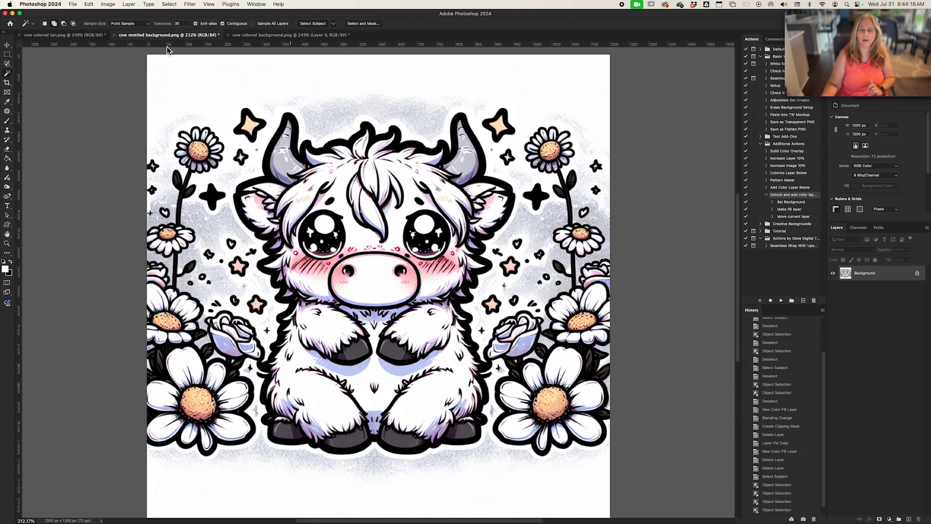
click(333, 24)
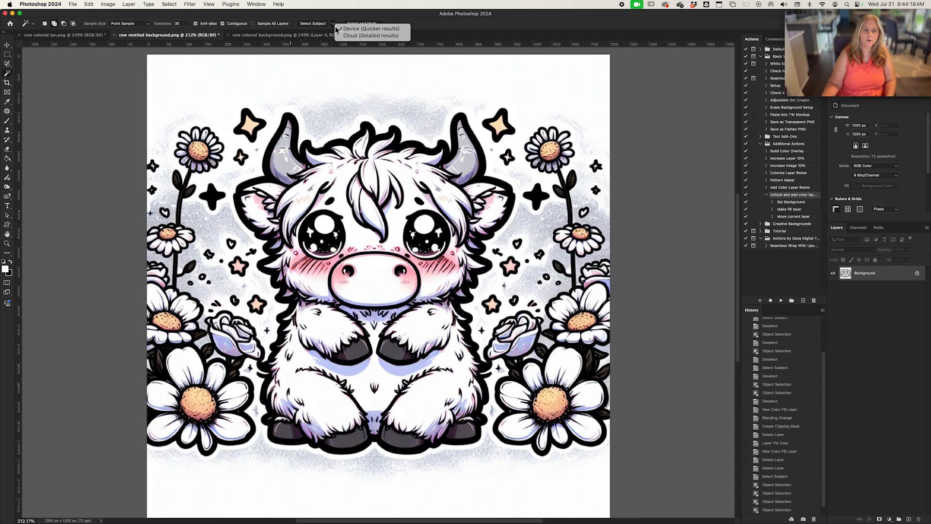
click(344, 37)
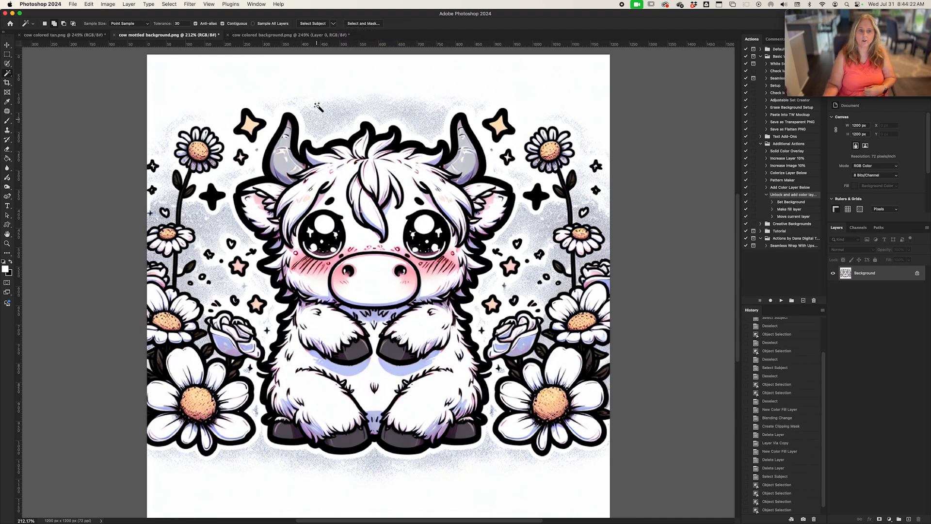
click(317, 23)
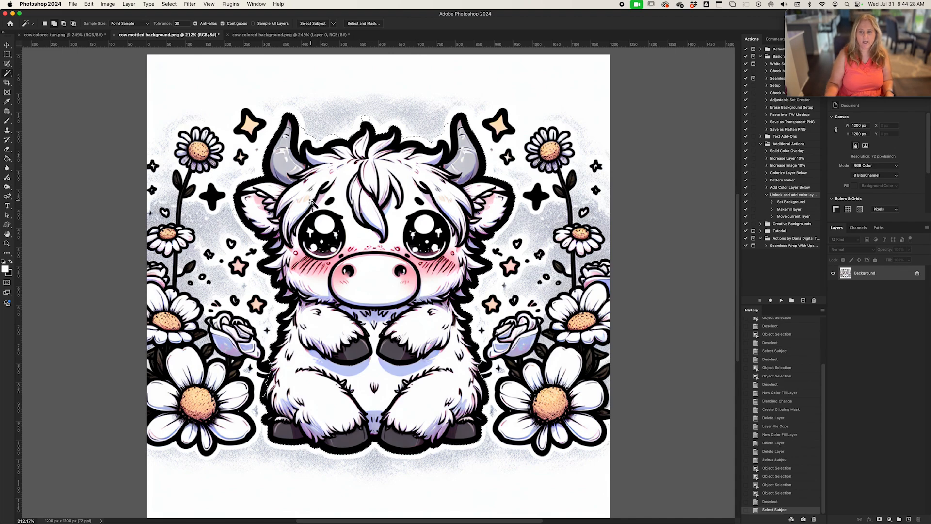
Step: Try masking the background with a layer mask from the cow selection, and undo the mask
click(879, 519)
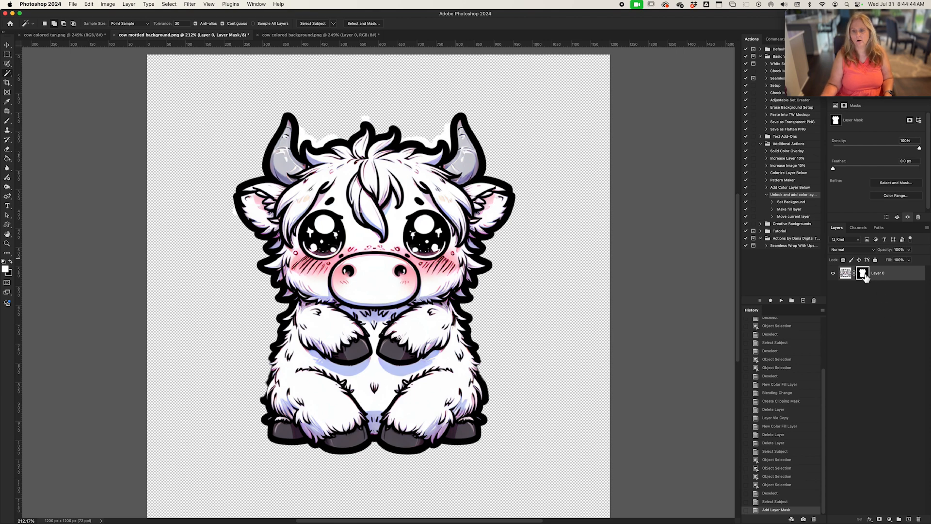
key(super+z)
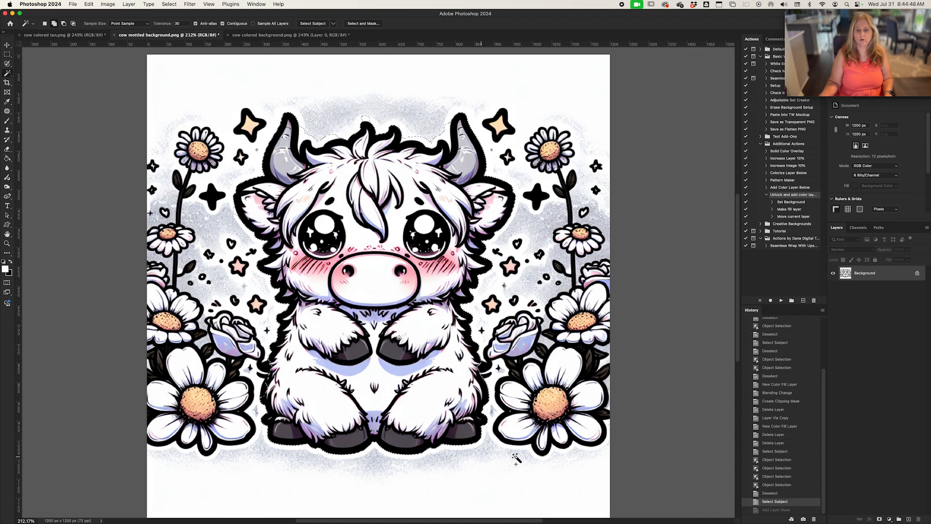
Step: Add the upper-left daisy with its black star and the small daisy below to the cow selection using Object Selection
right_click(7, 75)
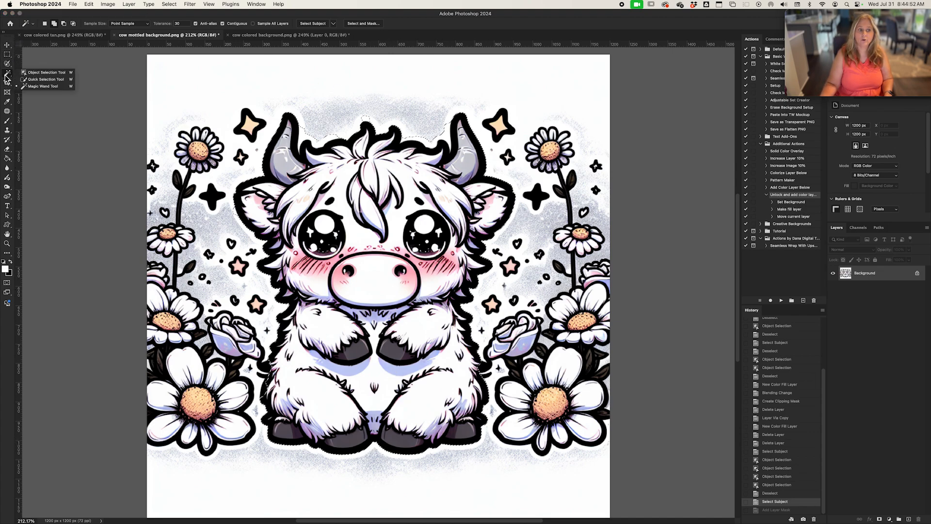
click(38, 76)
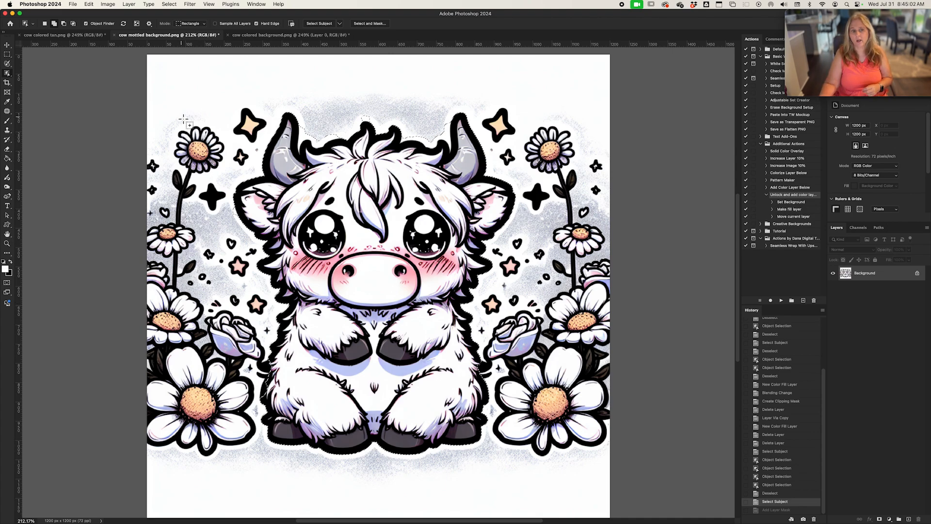
drag(170, 117, 209, 178)
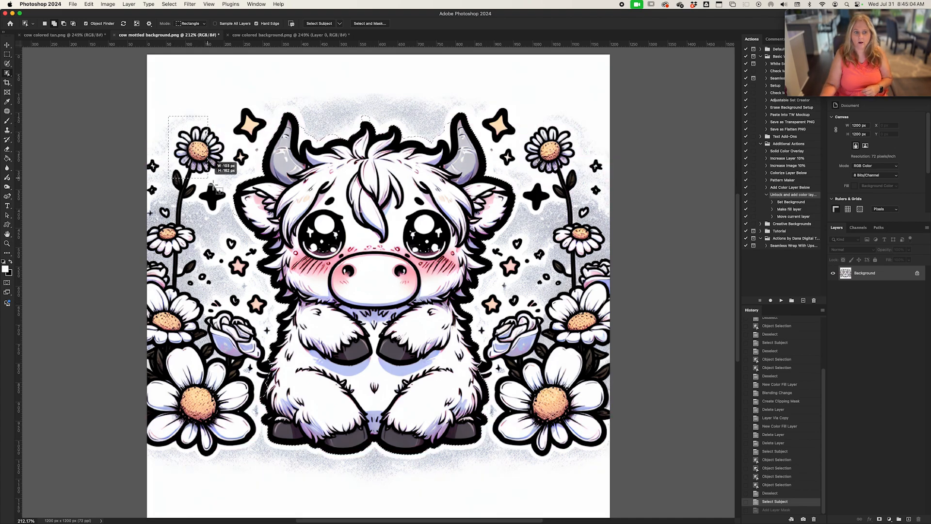
drag(238, 218, 238, 219)
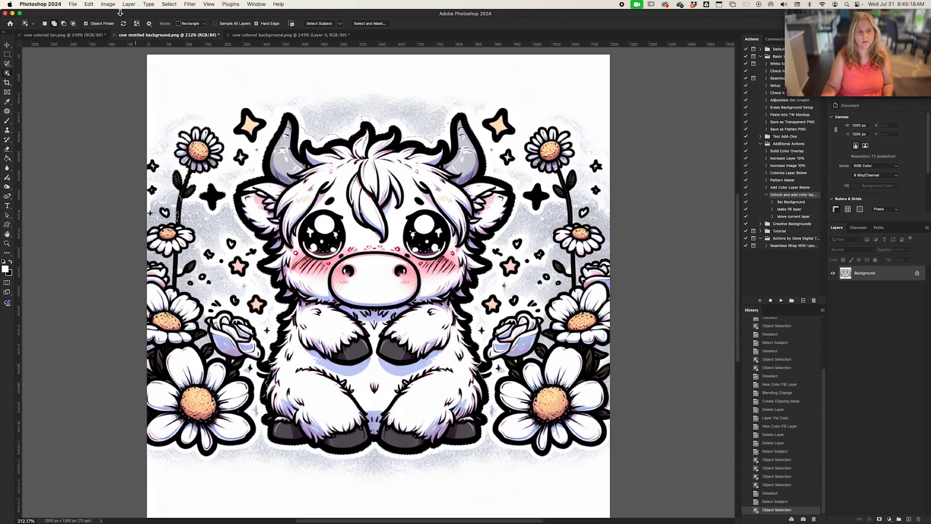
click(54, 25)
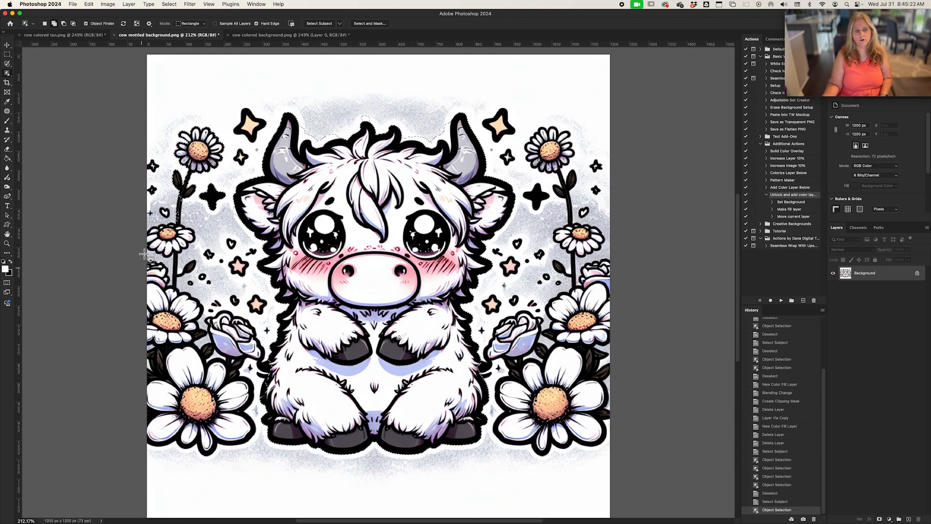
drag(148, 209, 197, 259)
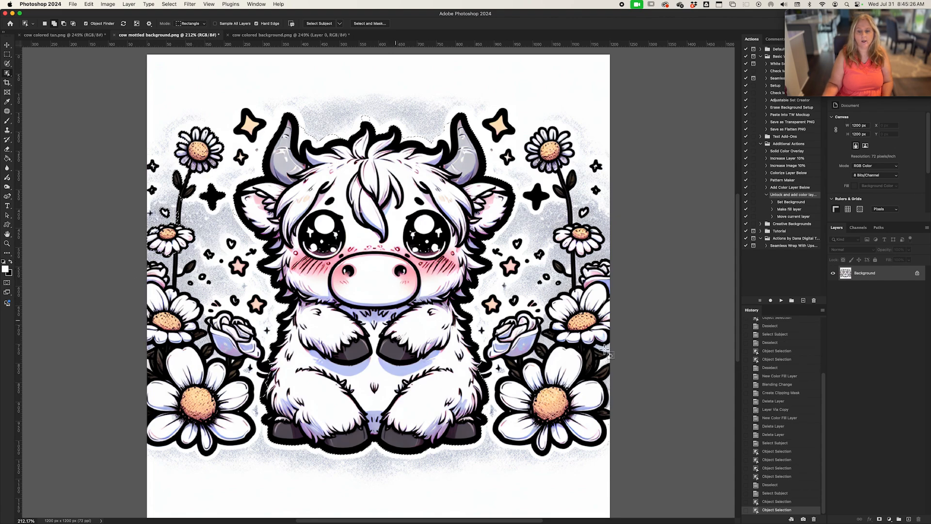
Step: Try a layer mask from the combined cow and daisy selection, undo it, and open and cancel the Fill dialog
click(879, 519)
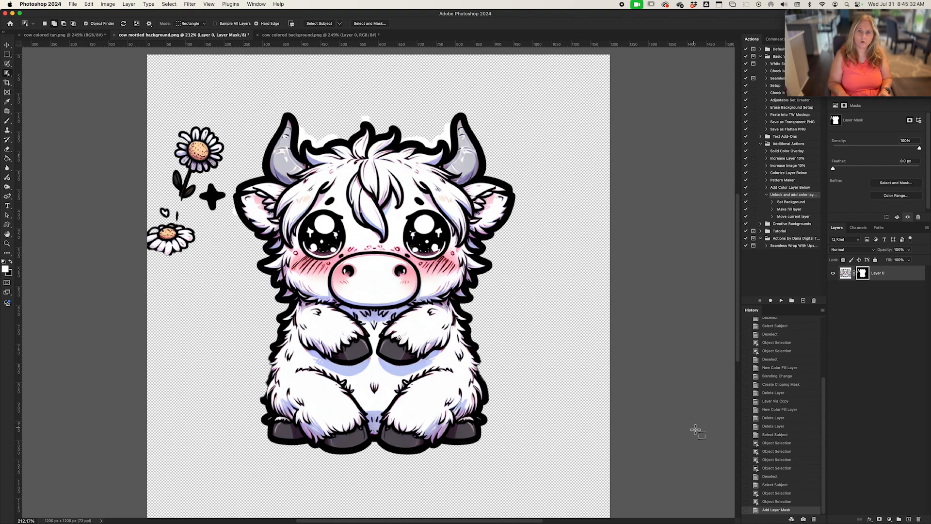
key(super+z)
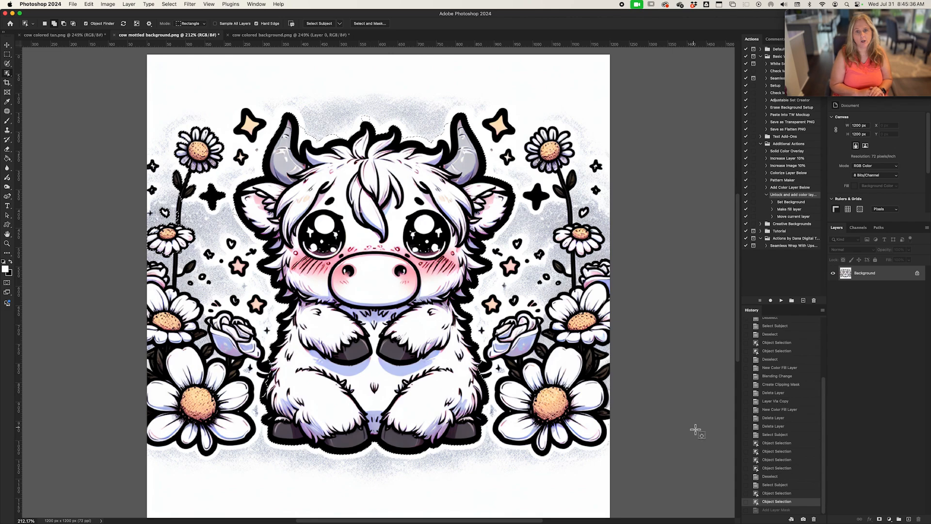
key(shift+BackSpace)
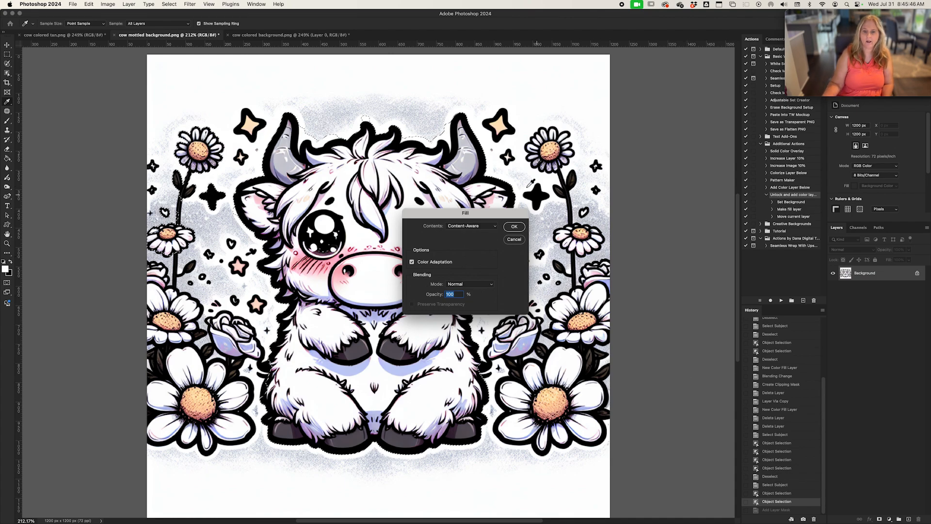
click(513, 240)
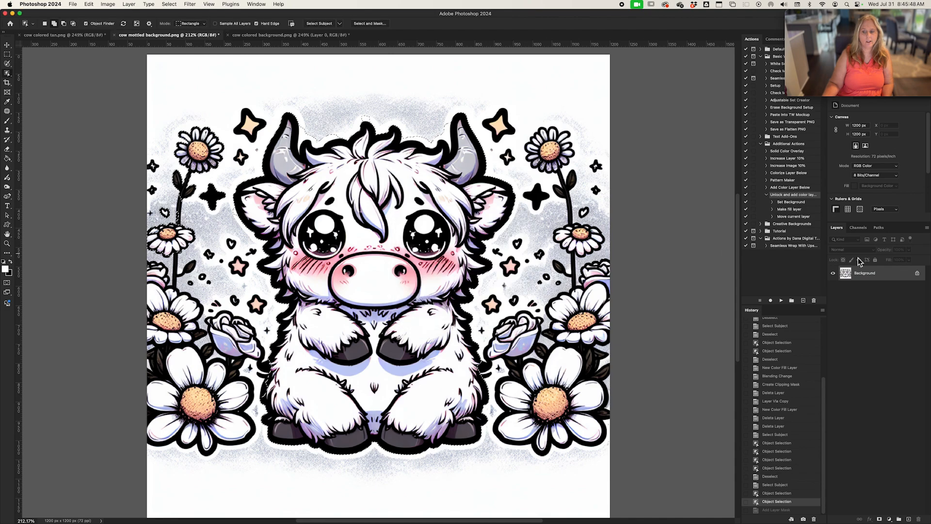
Step: Unlock the Background layer, try deleting the selected cow and daisies, and undo the deletion
click(917, 275)
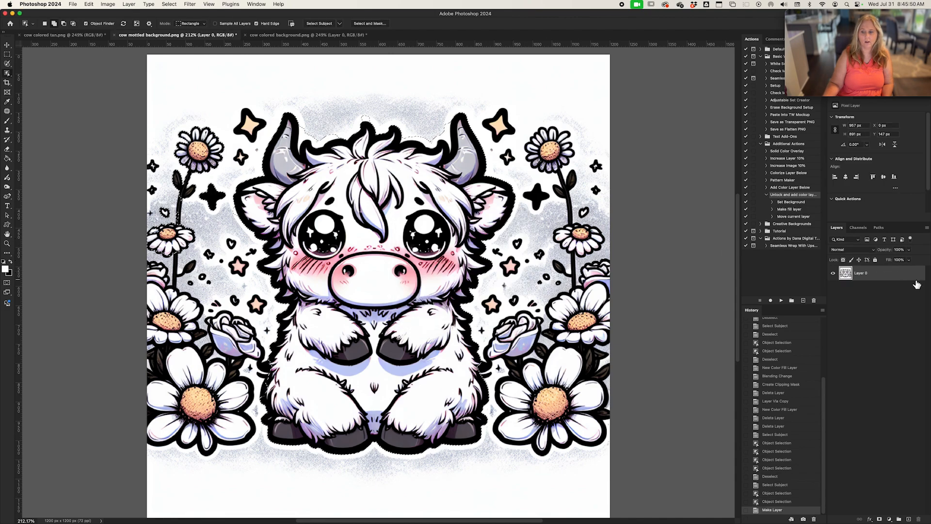
key(Delete)
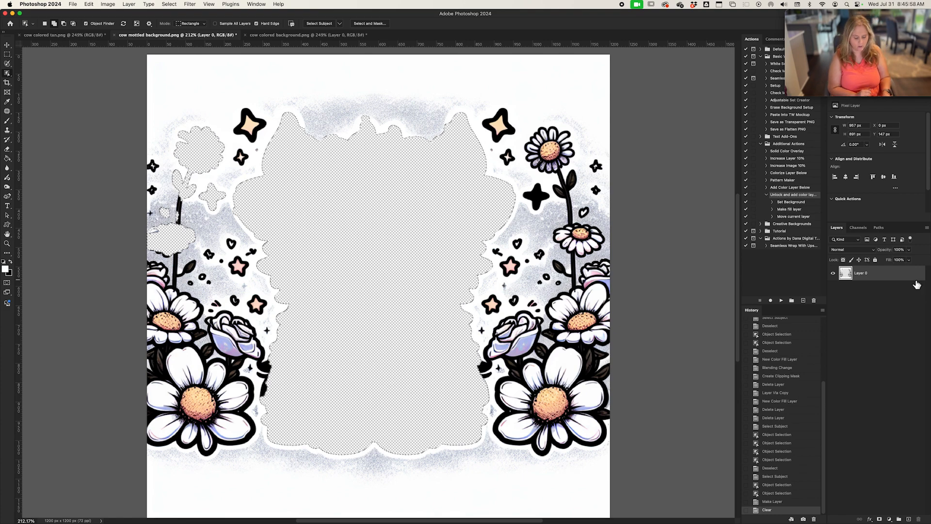
key(super+z)
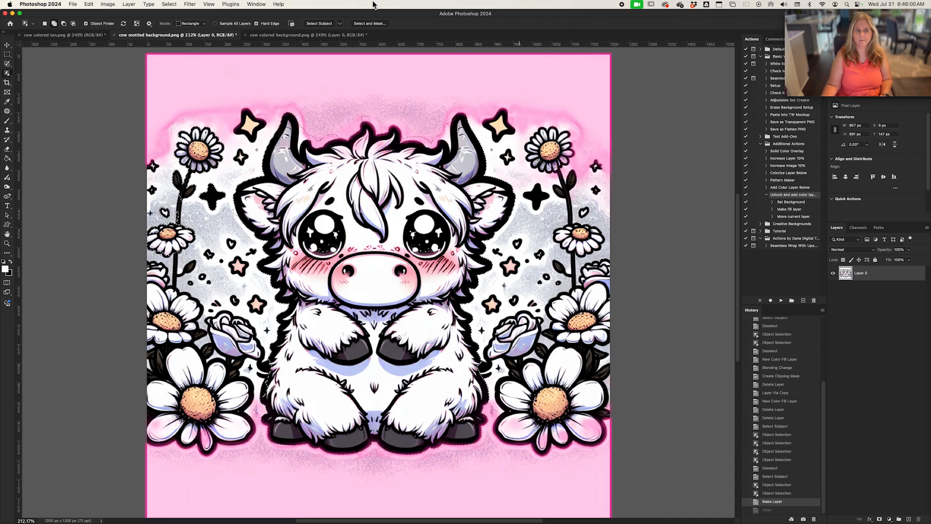
Step: Invert the selection and delete the mottled background around the cow and the selected daisies
click(169, 3)
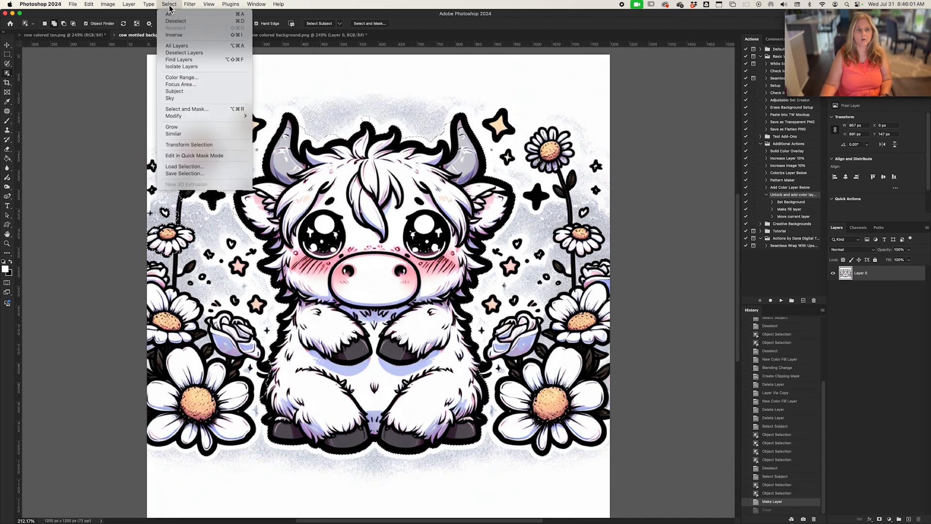
click(170, 36)
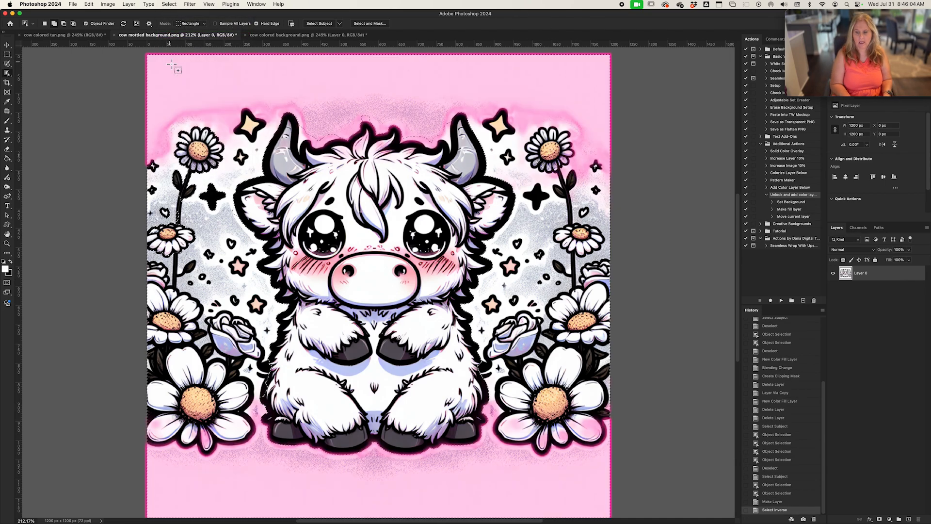
key(Delete)
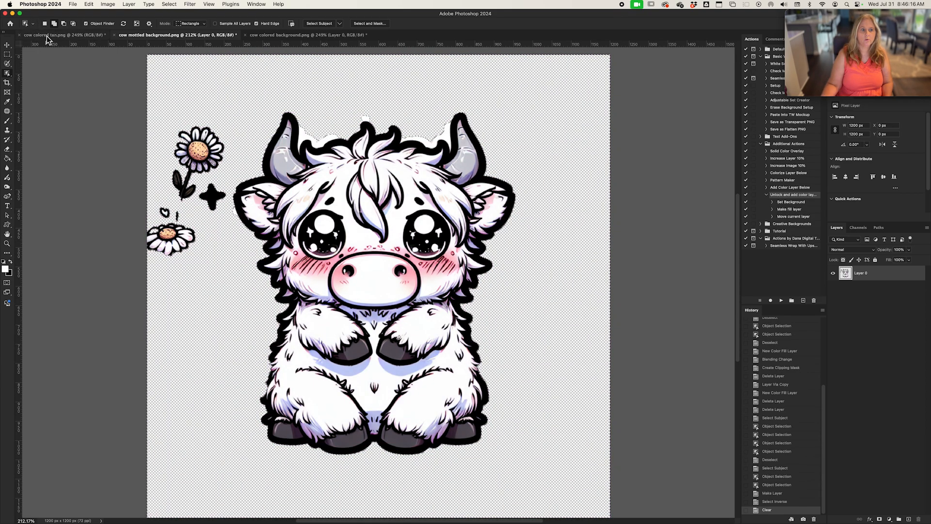
Step: Switch to the cow colored tan.png document
click(46, 36)
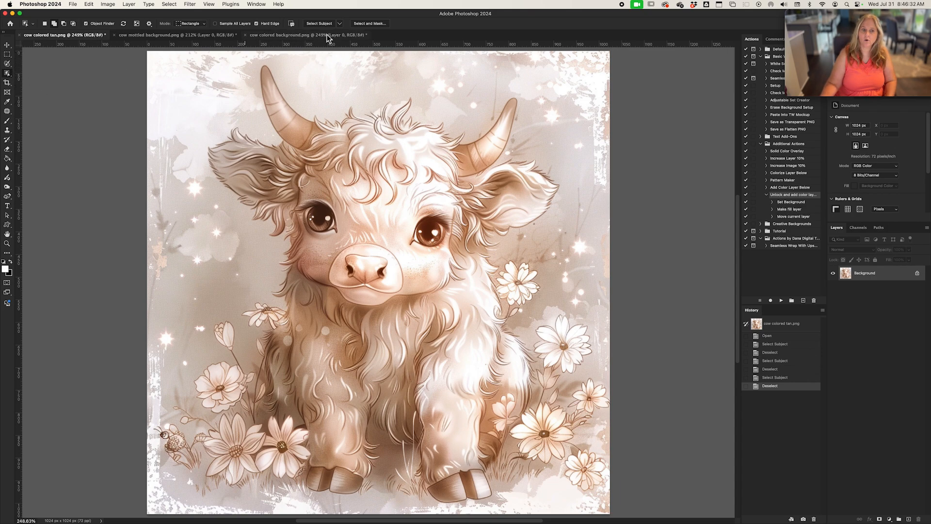
Step: Select the tan cow with Select Subject and hide its background with a layer mask, undoing the extra vector mask
click(340, 23)
click(354, 32)
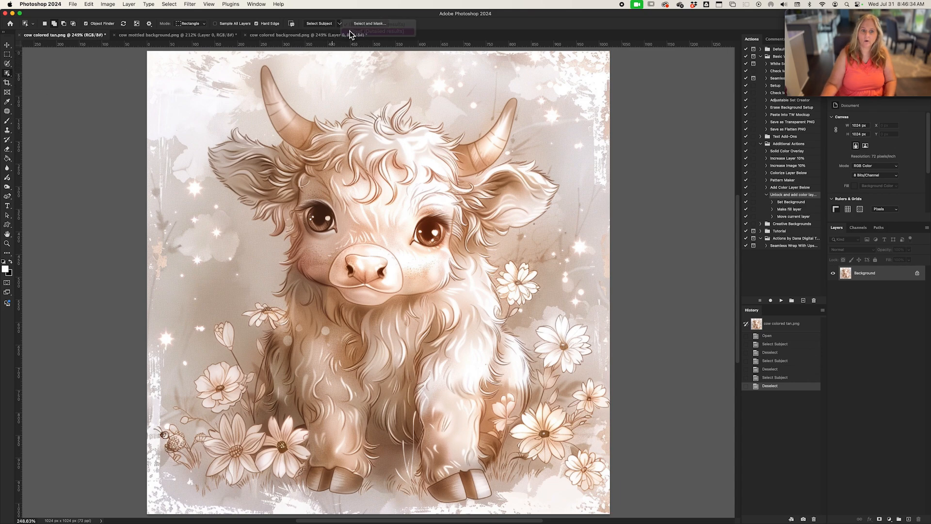
click(322, 25)
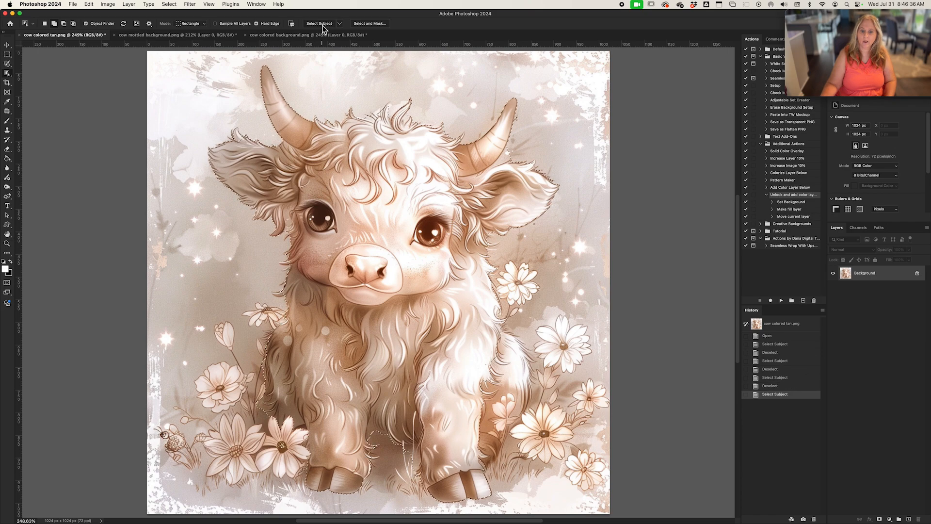
click(879, 519)
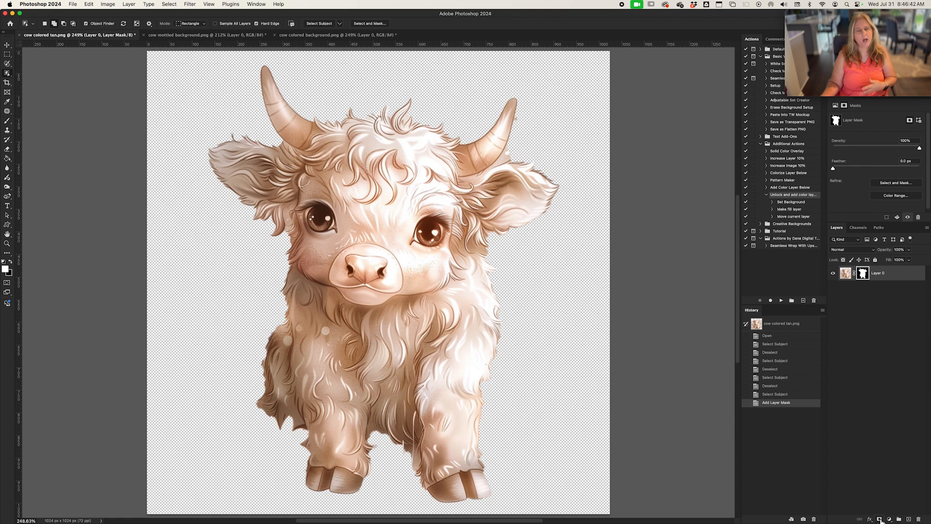
click(879, 518)
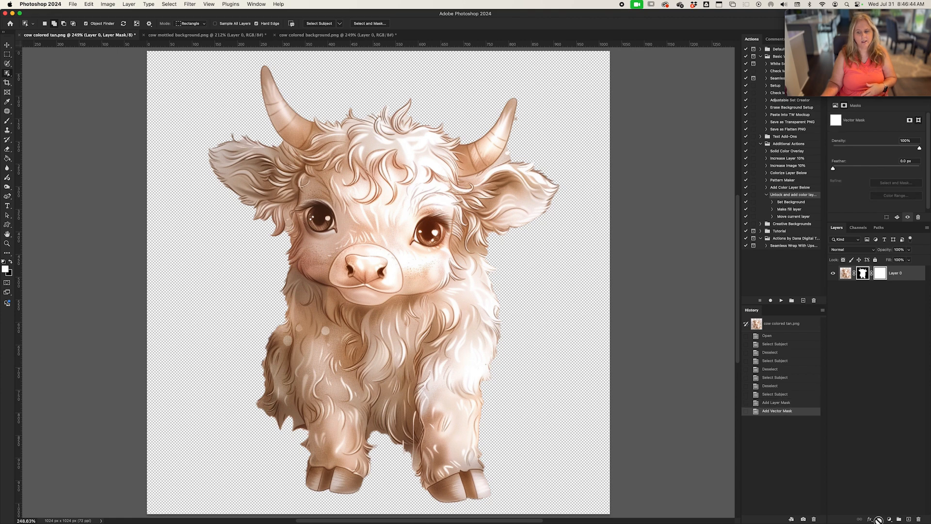
key(super+z)
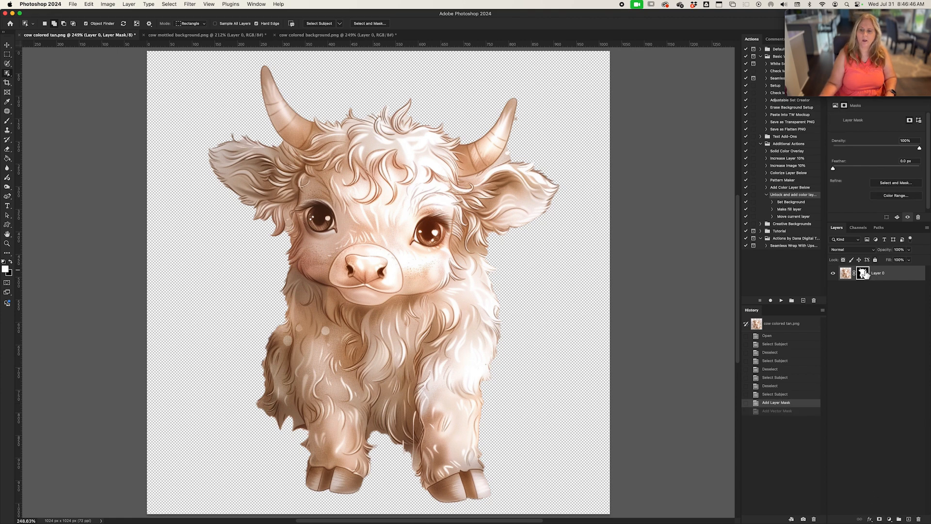
Step: Disable the tan cow's layer mask to view the original artwork, switch to the Magic Wand tool, and re-enable the mask
key(backslash)
key(backslash)
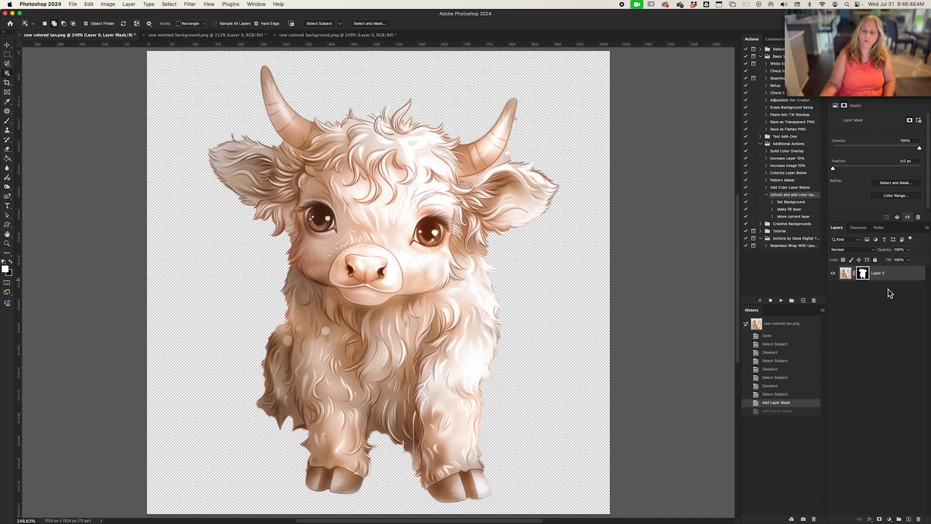
right_click(862, 272)
click(848, 275)
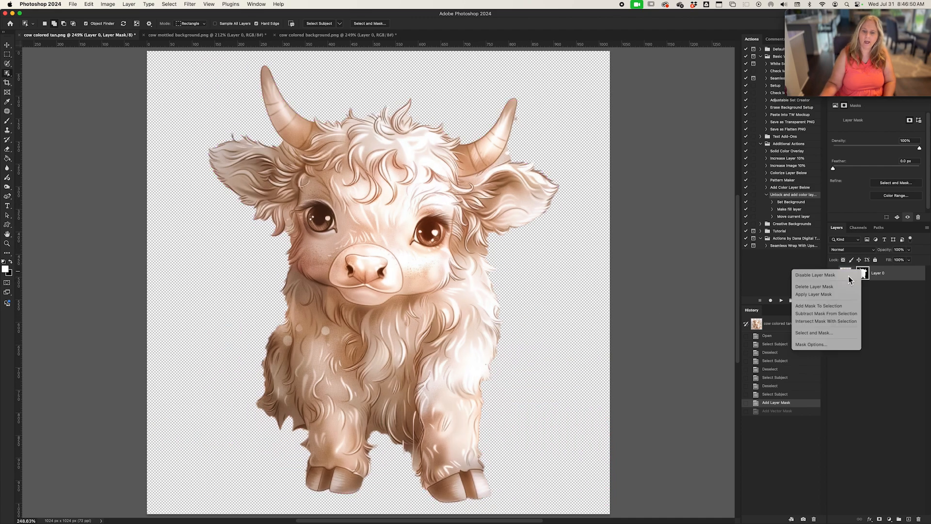
key(backslash)
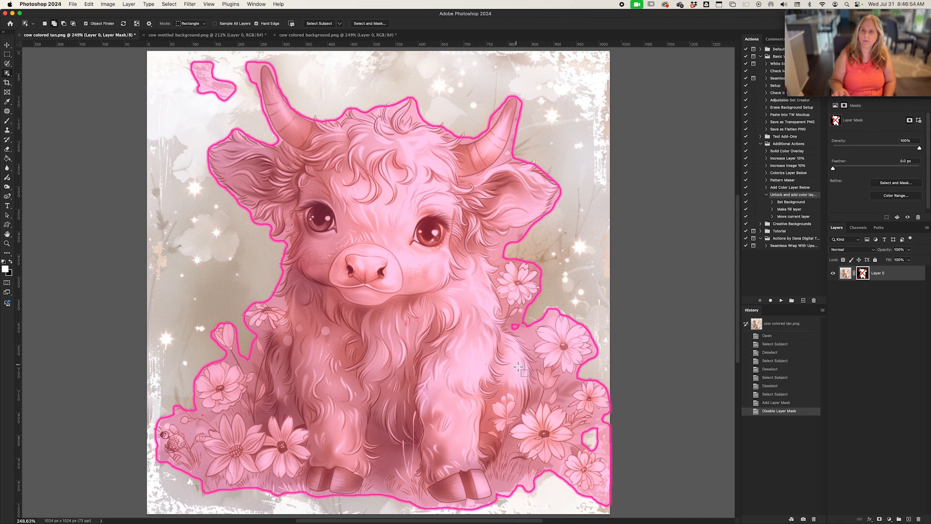
key(backslash)
key(backslash)
key(backslash)
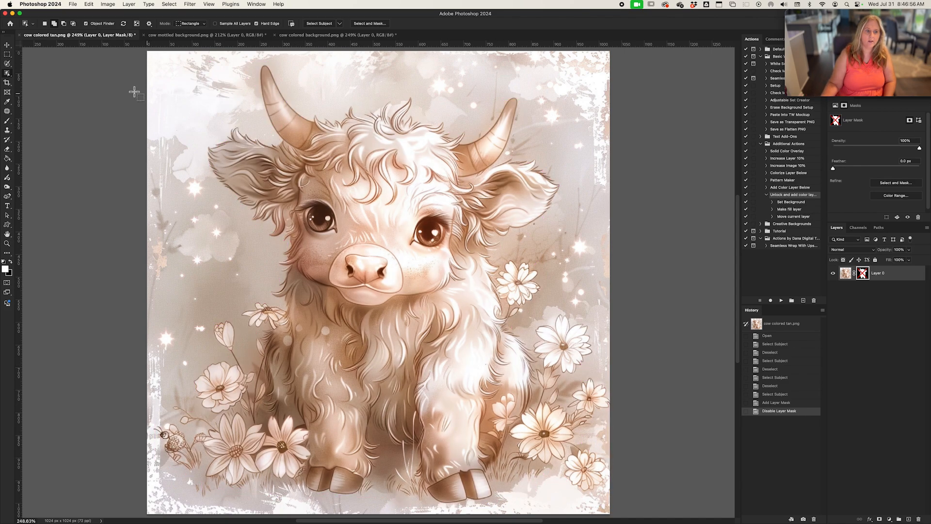
right_click(7, 73)
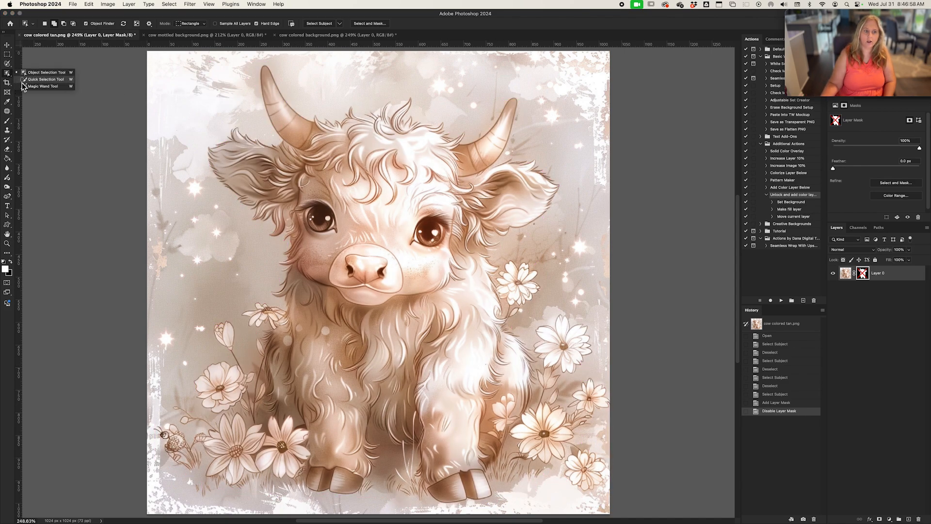
click(42, 86)
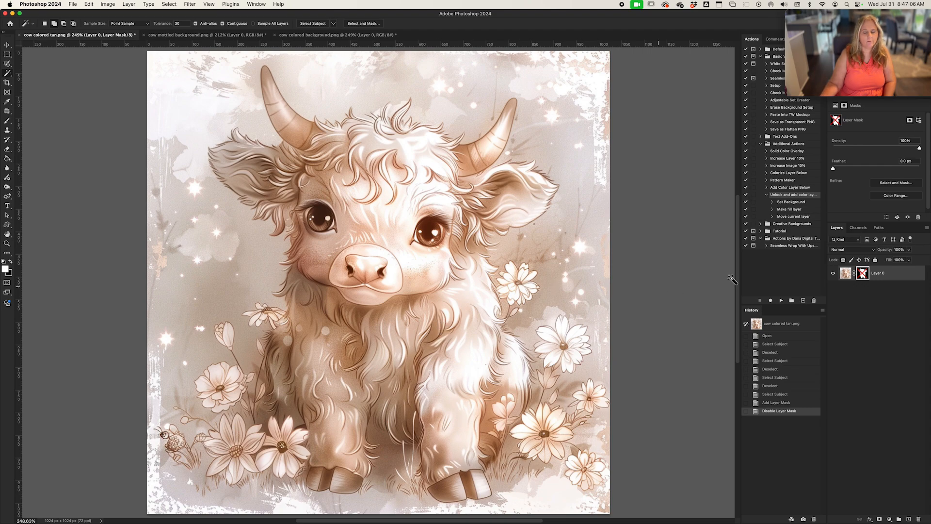
right_click(864, 274)
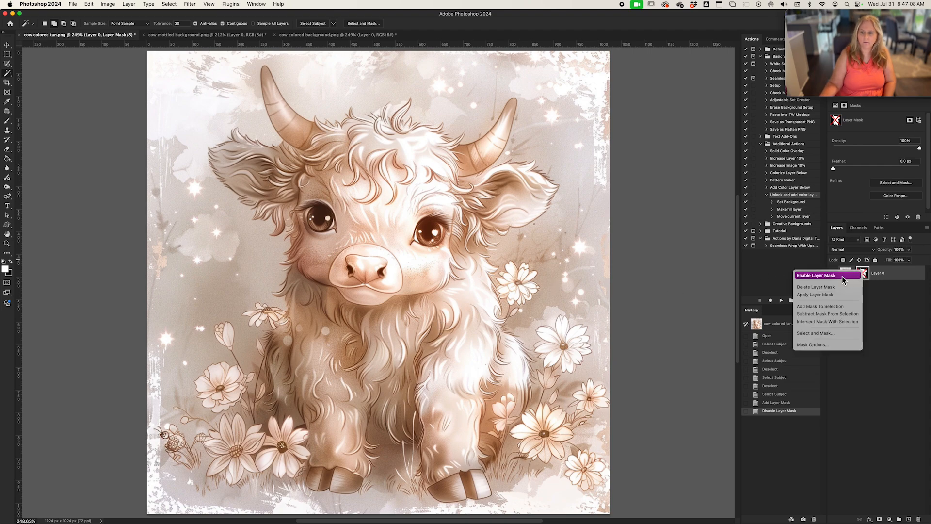
click(841, 276)
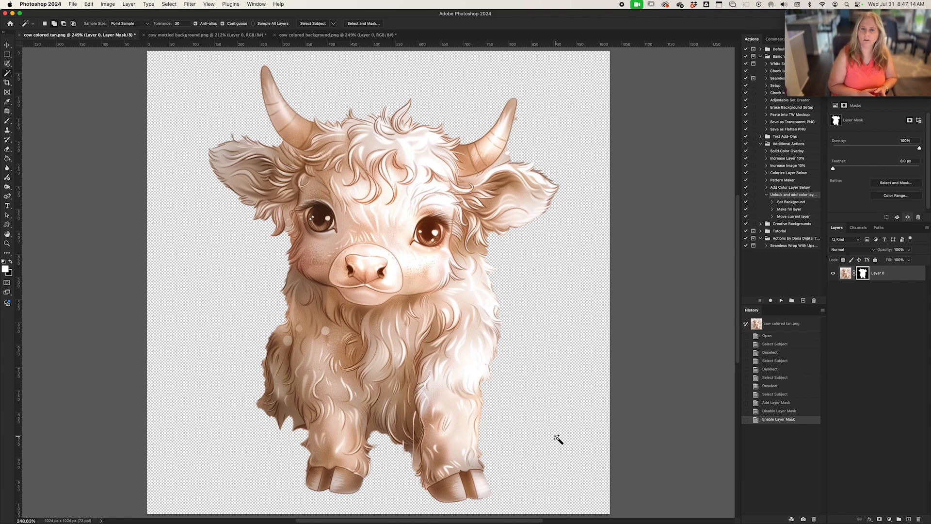
Step: Switch to Photopea in Chrome and remove the background of cow colored tan.psd with Remove BG
key(super+Tab)
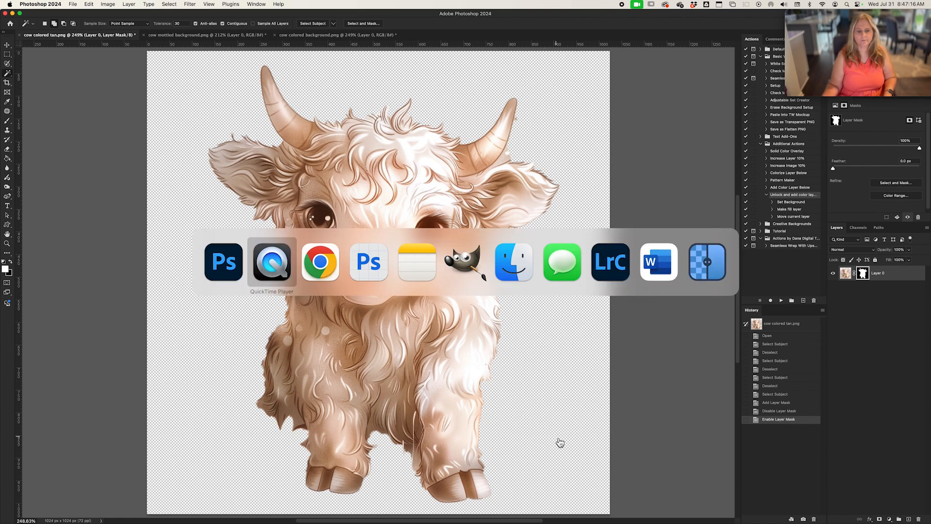
key(super+Tab)
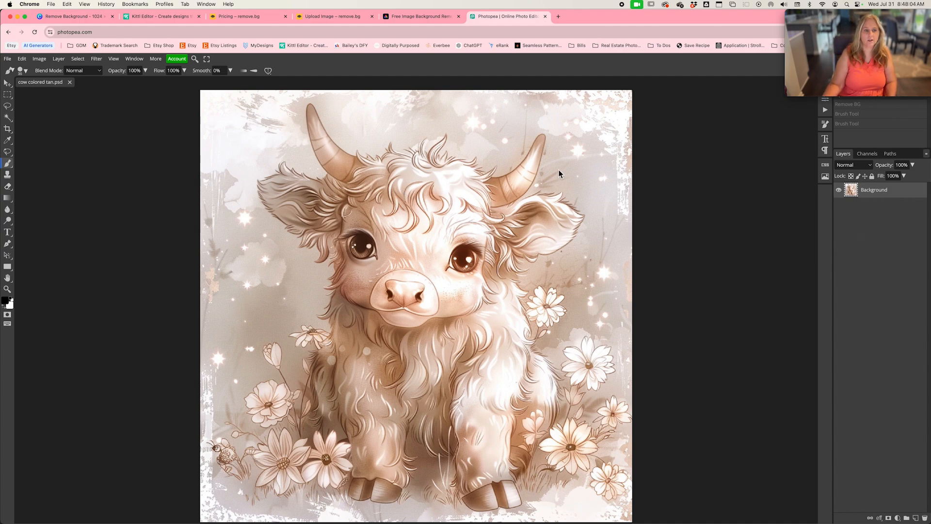
click(78, 58)
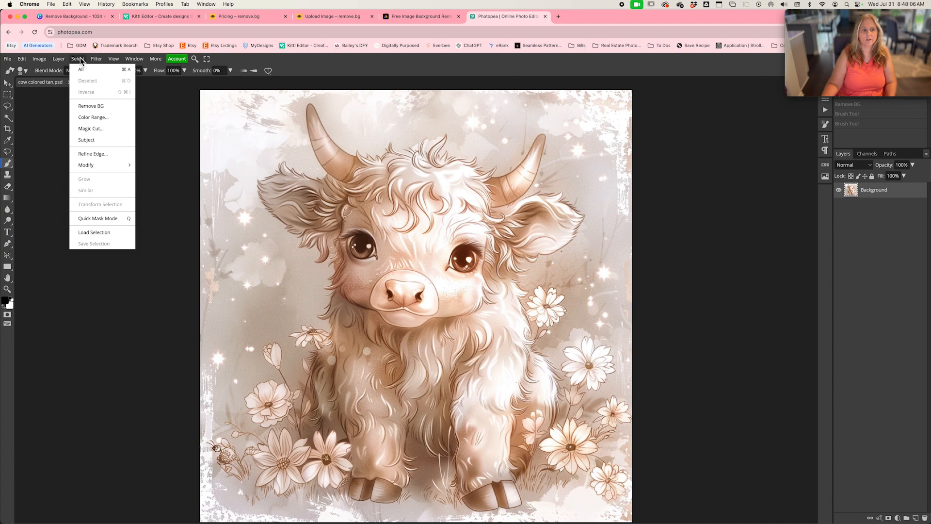
click(83, 107)
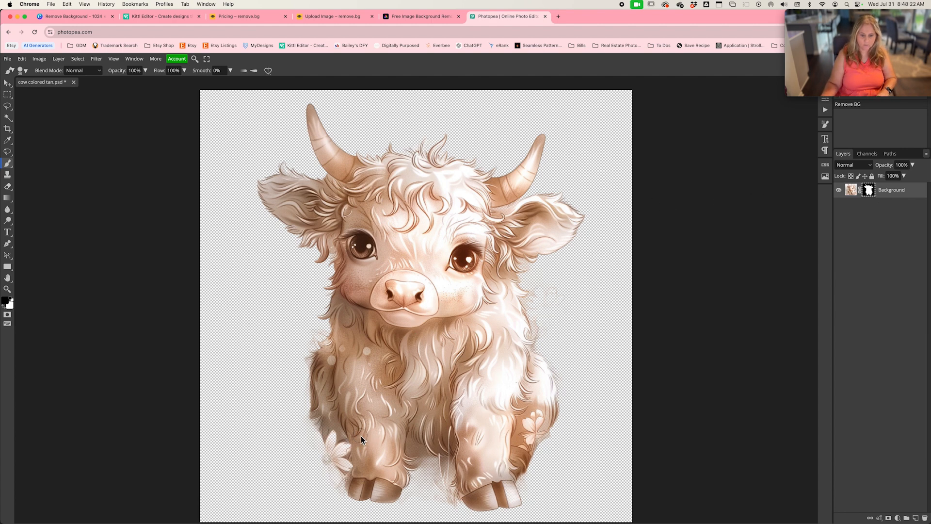
Step: Undo a black test stroke on the mask and paint with white to restore the daisy beside the cow's front leg
mouse_move(359, 434)
mouse_down()
mouse_move(408, 378)
mouse_move(353, 434)
mouse_move(382, 410)
mouse_up()
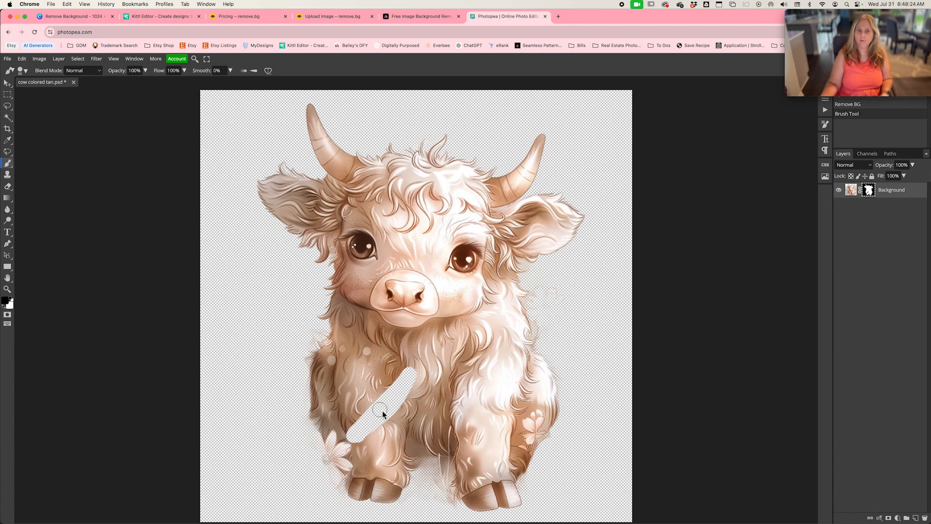
key(super+z)
key(x)
mouse_move(341, 441)
mouse_down()
mouse_move(315, 472)
mouse_move(326, 434)
mouse_move(305, 472)
mouse_move(356, 456)
mouse_up()
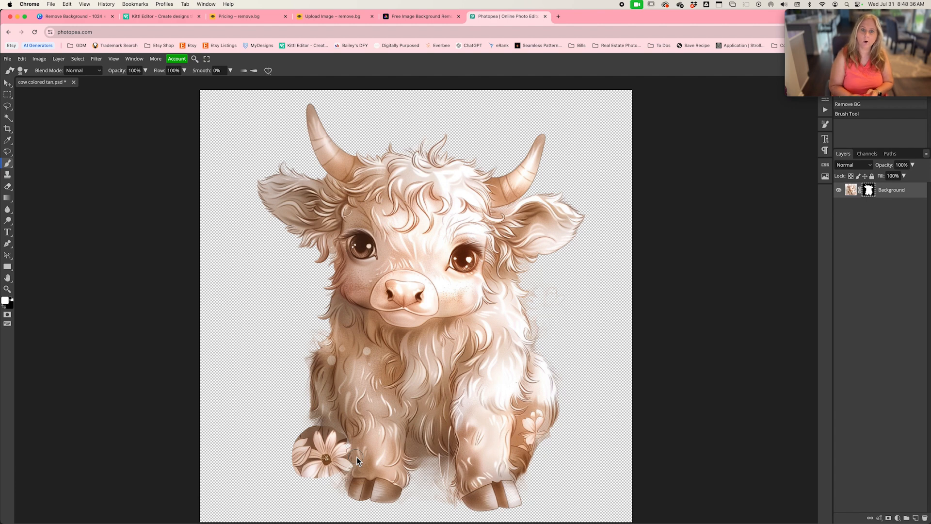
Step: Compare the tan cow cutouts in Adobe Express and remove.bg, including remove.bg's HD download option and pricing plans
click(421, 16)
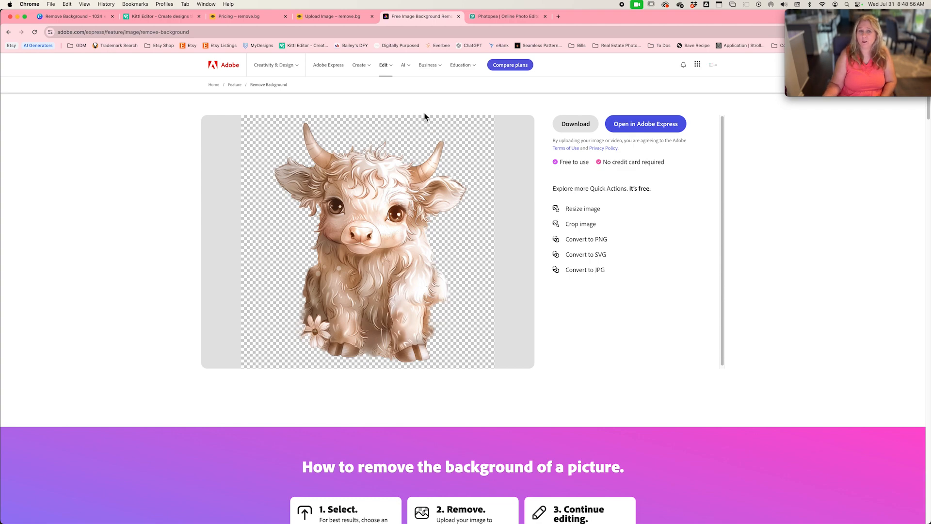
click(332, 18)
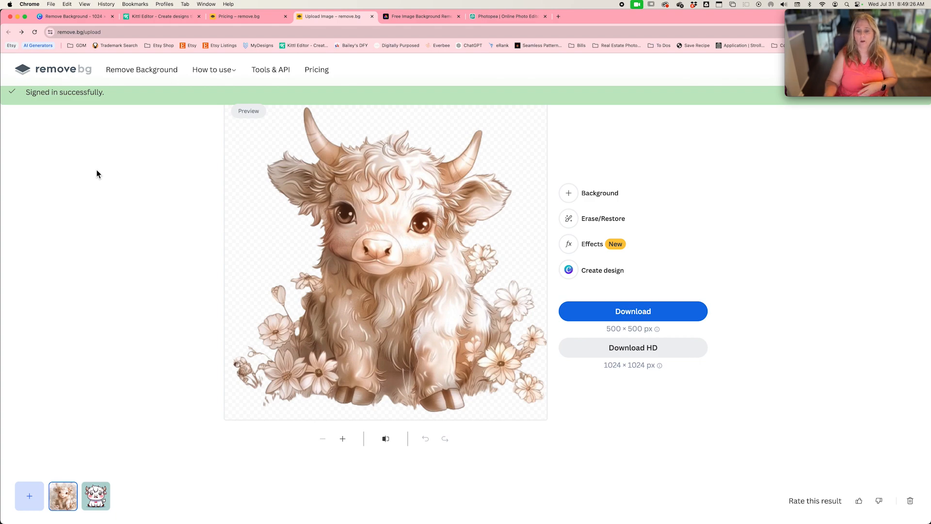
click(605, 349)
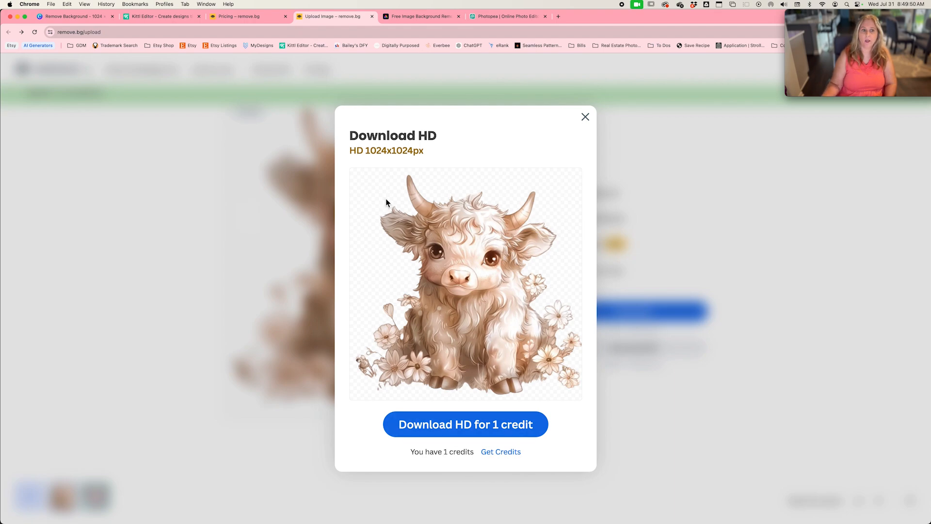
click(244, 15)
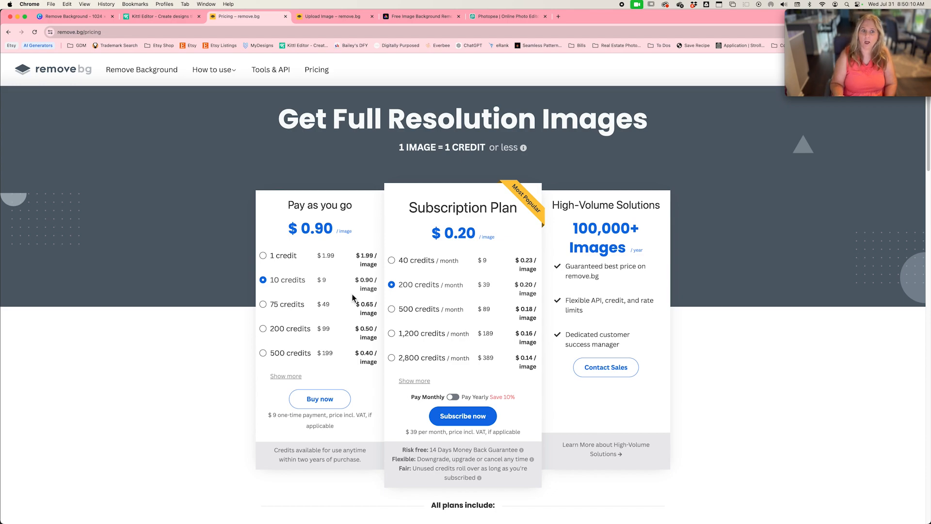
Step: Switch to the Kittl project and remove the teal background from the cartoon cow on Artboard 1 with AI Background Remover
click(171, 18)
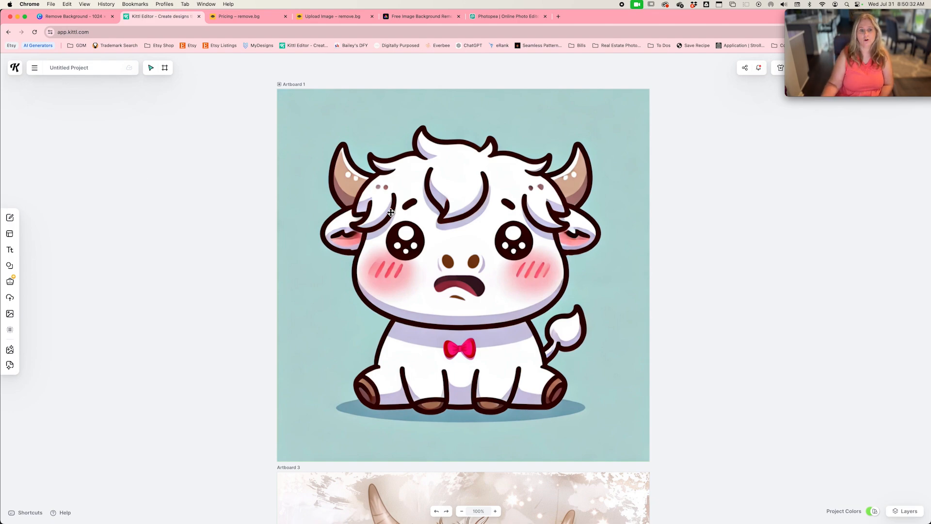
click(407, 225)
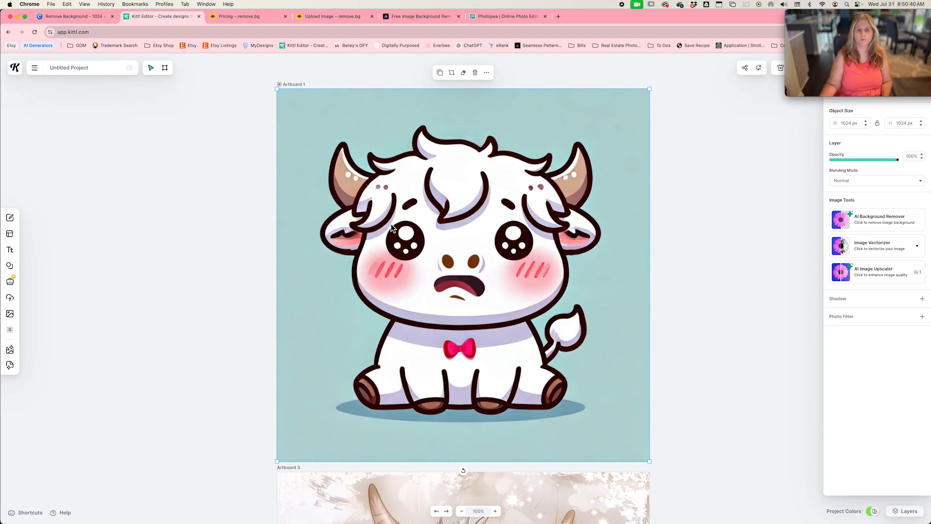
mouse_move(406, 225)
mouse_down()
mouse_move(496, 226)
mouse_move(391, 225)
mouse_up()
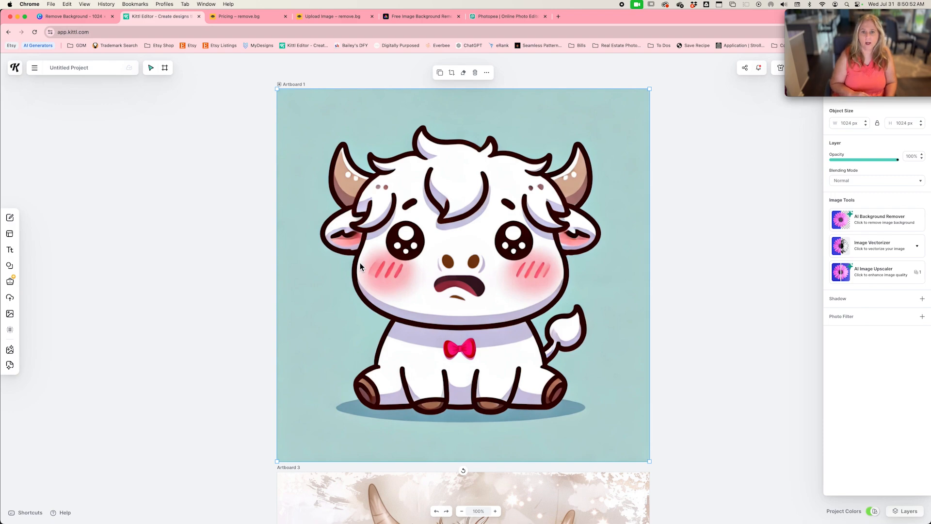
click(868, 226)
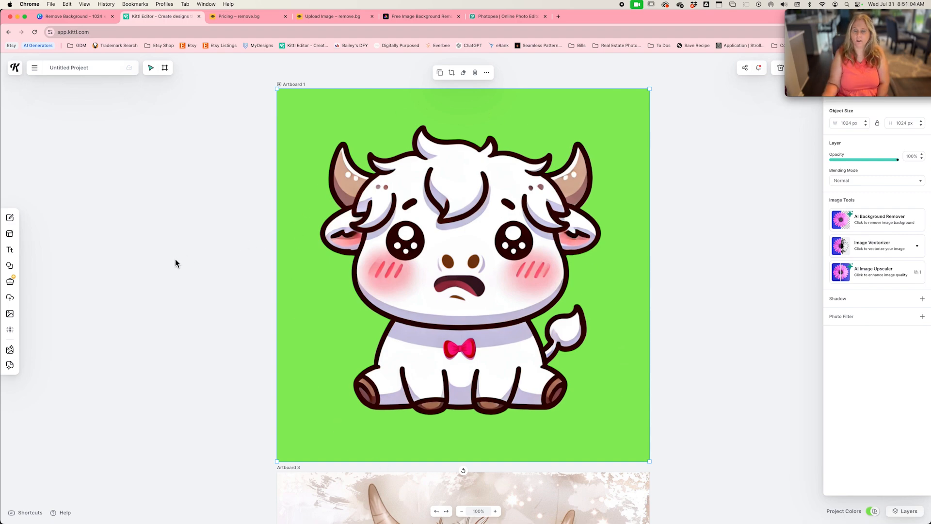
Step: Remove the background from the tan cow on Artboard 3 and erase part of the large daisy beside its body
scroll(176, 259, down, 10)
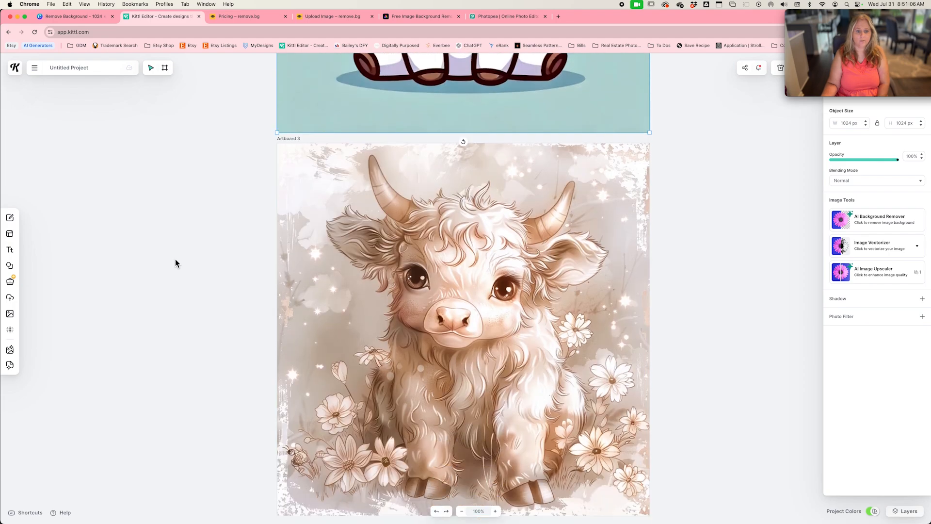
click(471, 210)
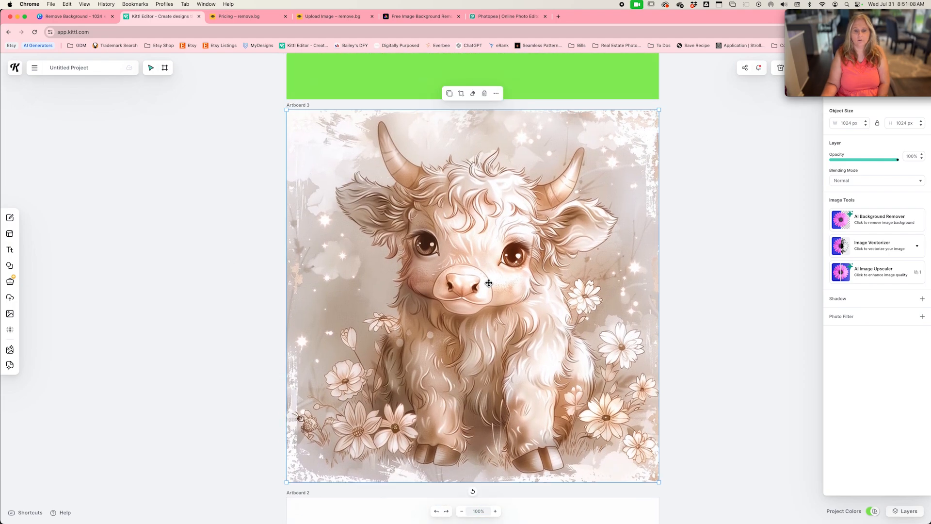
click(862, 224)
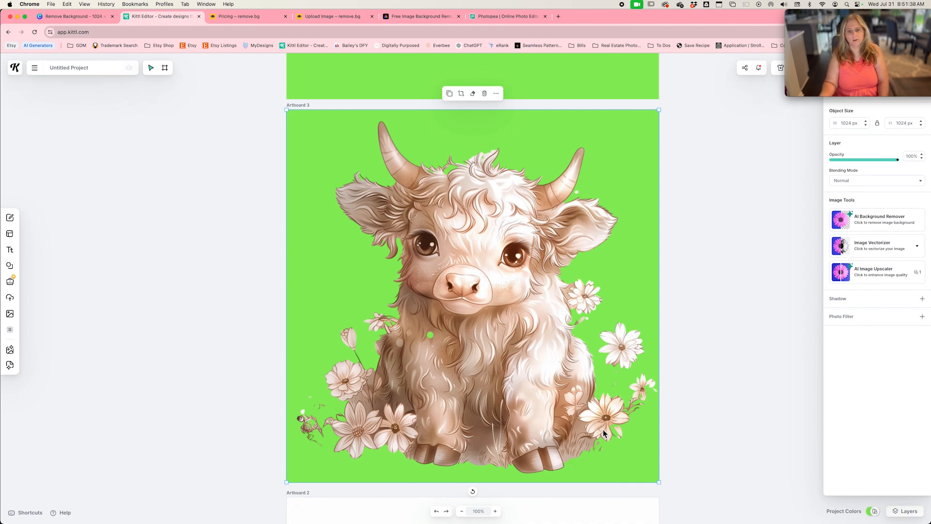
click(473, 93)
mouse_move(607, 330)
mouse_down()
mouse_move(615, 346)
mouse_move(605, 329)
mouse_move(598, 339)
mouse_move(630, 358)
mouse_up()
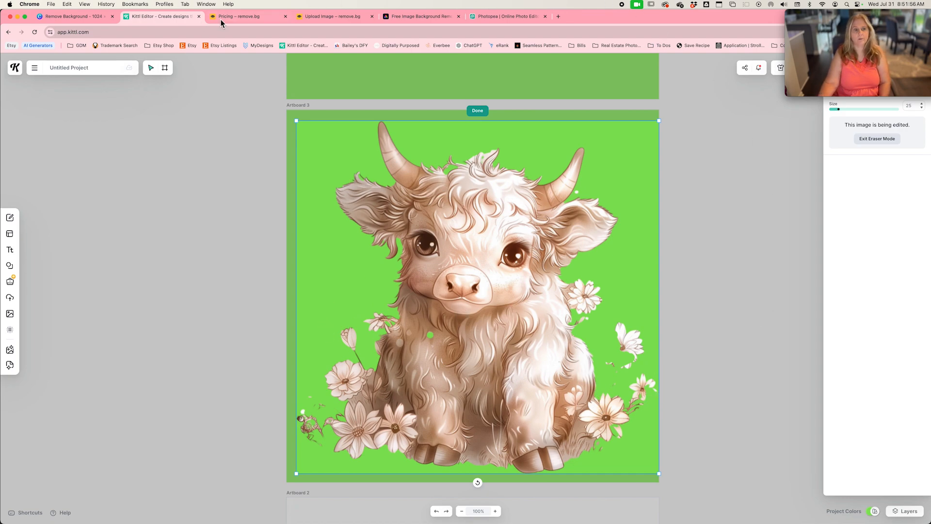
Step: Switch to the Canva design and remove the teal background from the cartoon cow on Page 1 with BG Remover
click(87, 16)
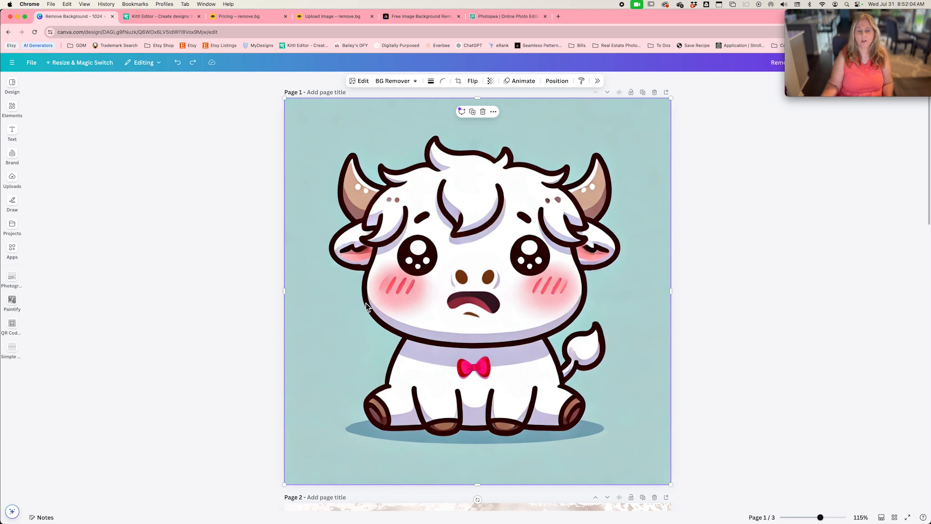
mouse_move(370, 257)
mouse_down()
mouse_move(433, 257)
mouse_move(372, 257)
mouse_up()
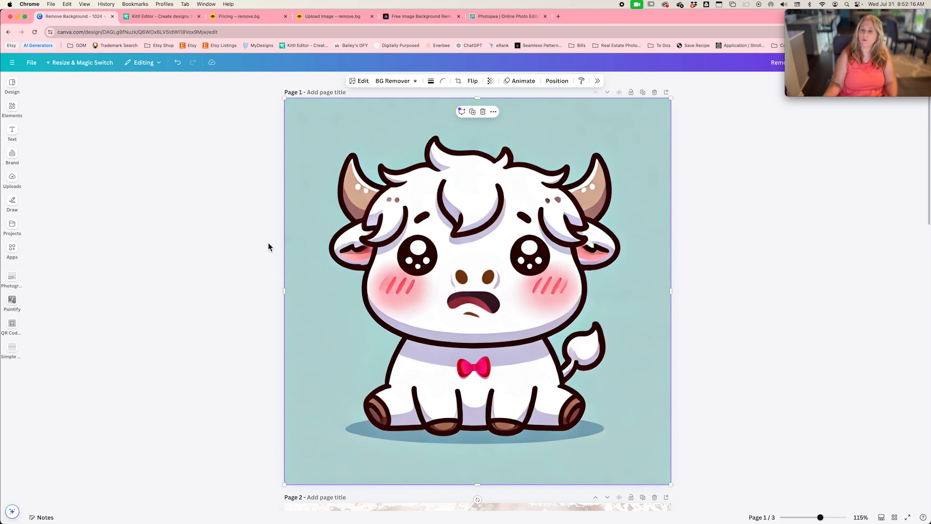
click(388, 84)
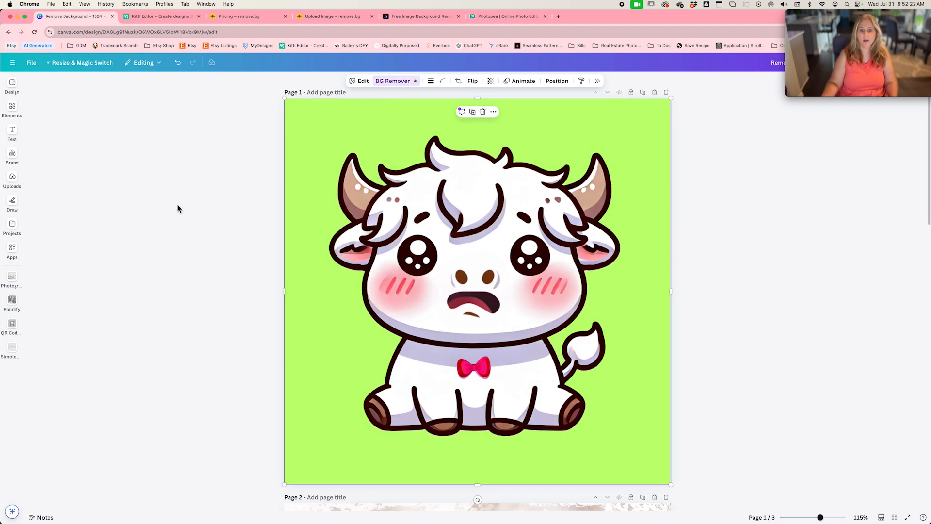
scroll(370, 245, up, 5)
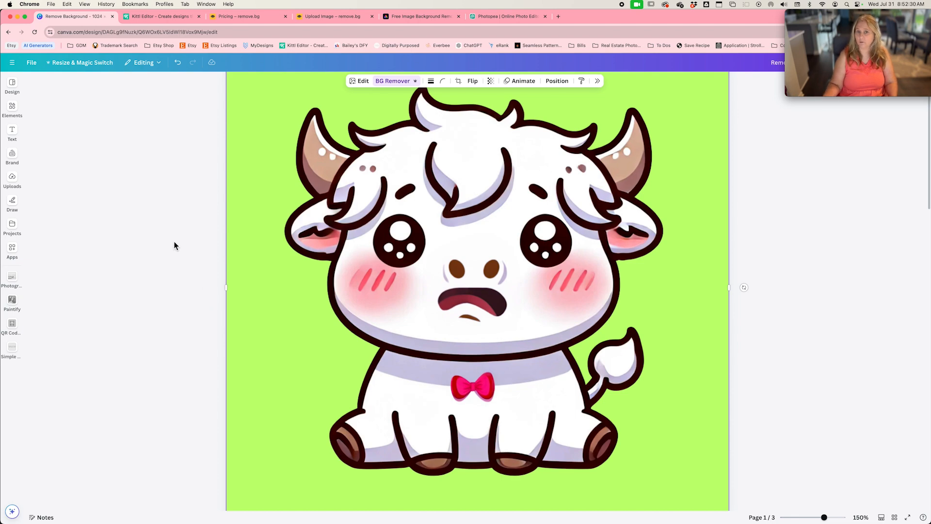
scroll(173, 240, down, 3)
scroll(174, 240, down, 15)
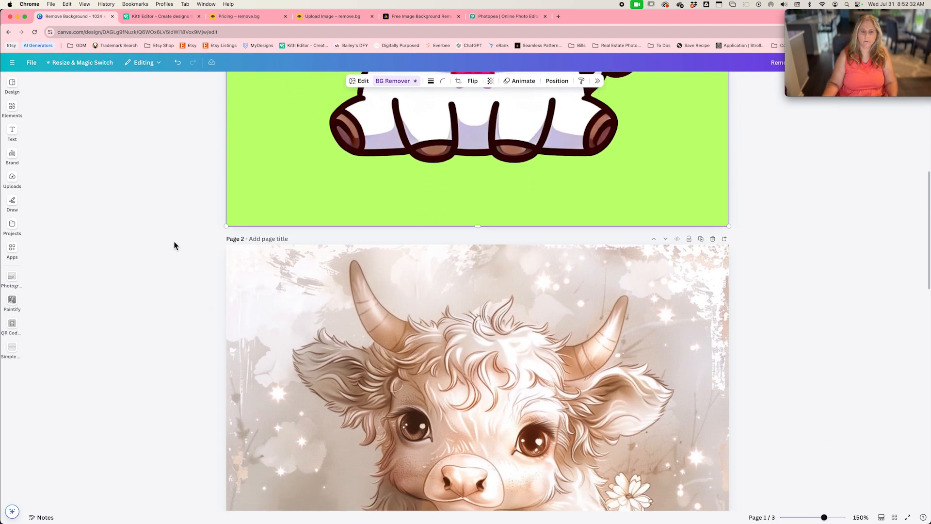
key(super+minus)
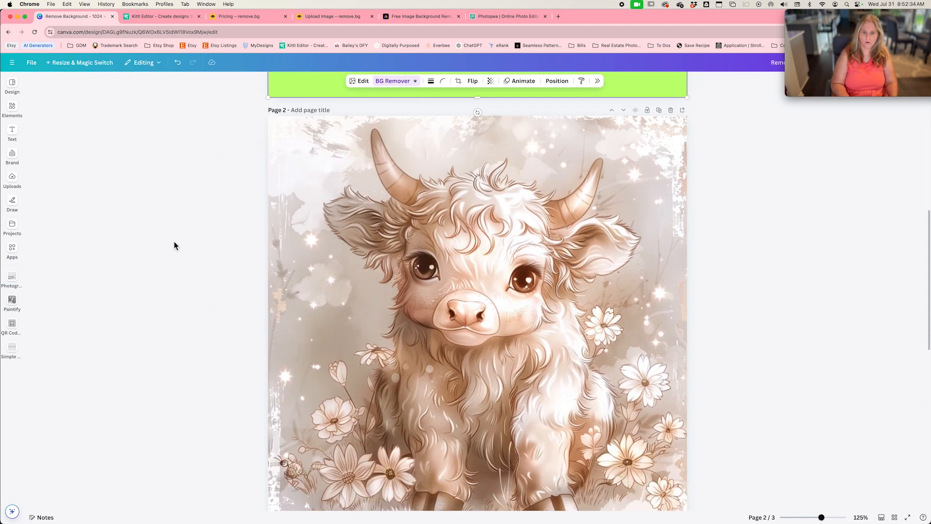
scroll(173, 240, down, 1)
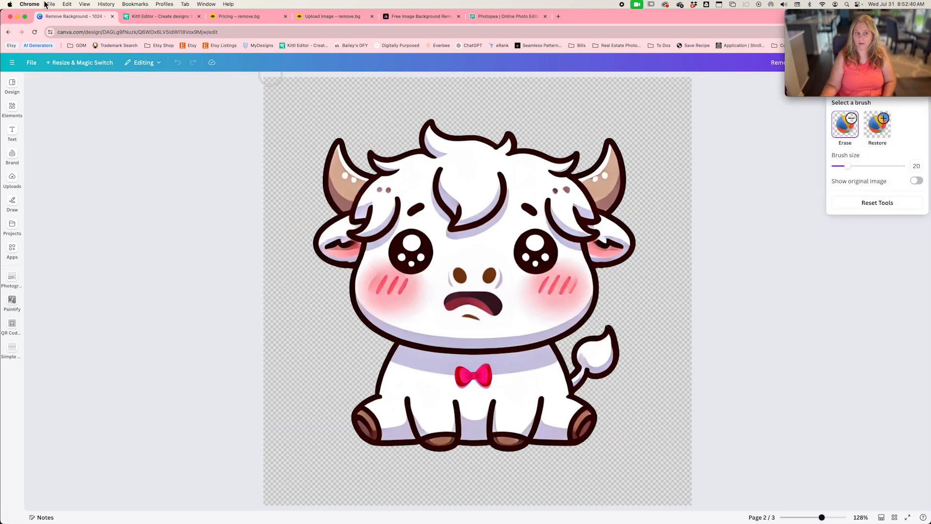
click(9, 31)
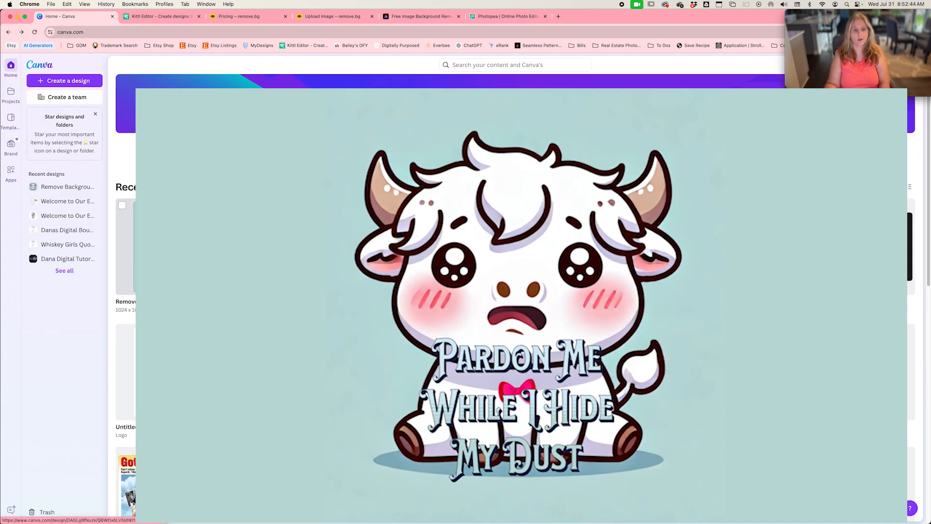
click(181, 246)
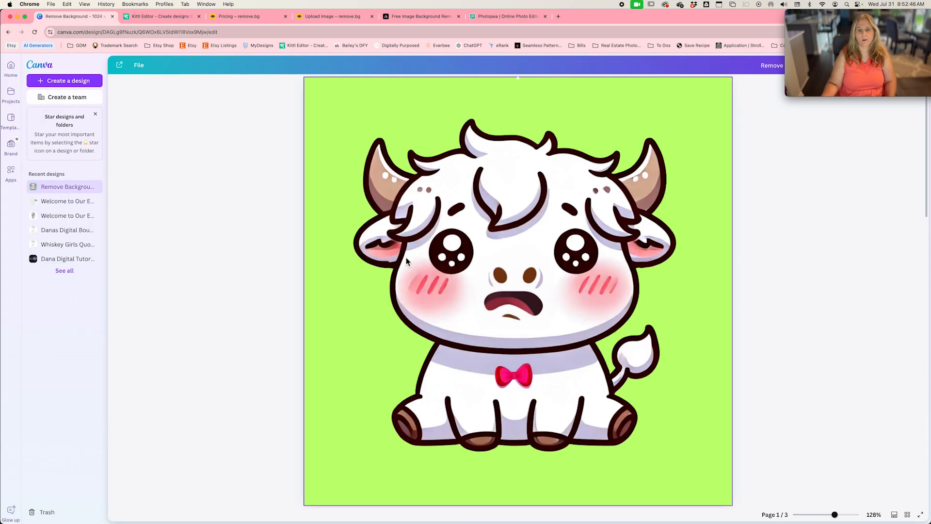
Step: Remove the background from the tan cow on Page 2 with BG Remover
scroll(286, 256, down, 10)
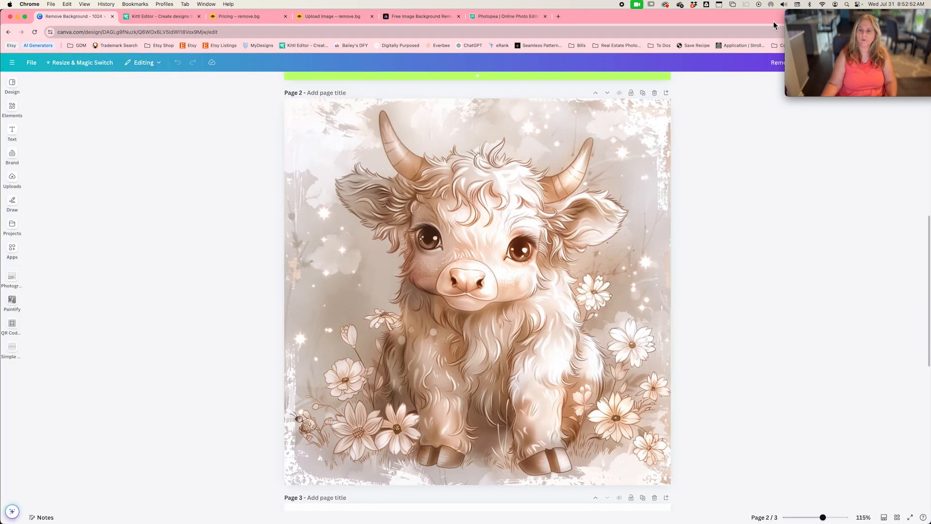
click(365, 166)
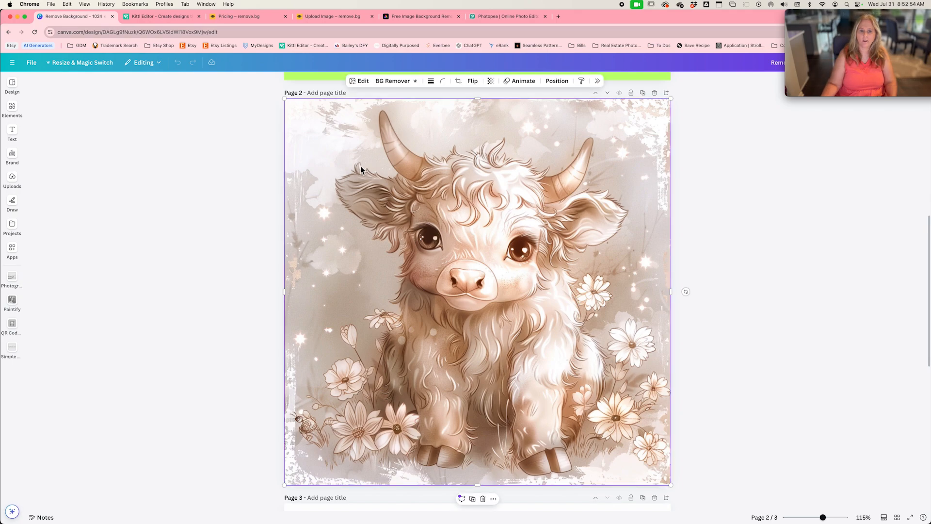
click(393, 81)
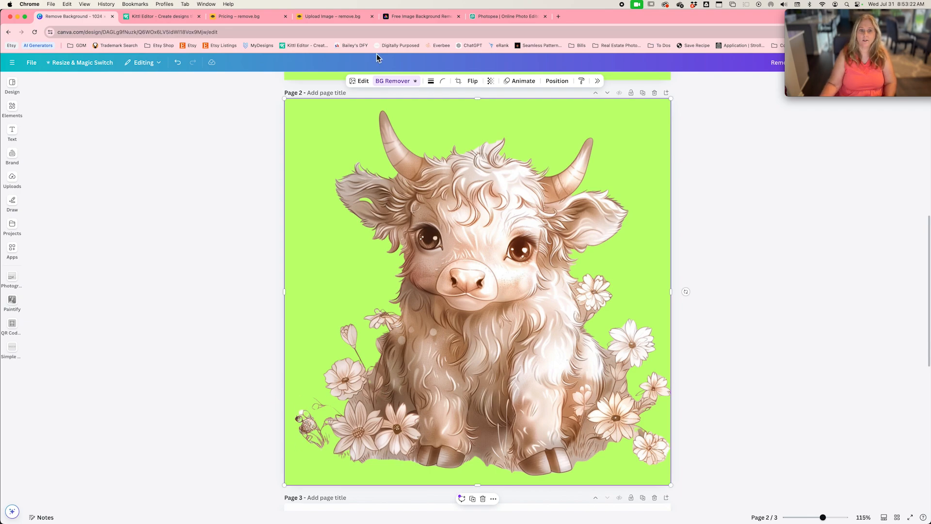
Step: Erase the small detached flower sprig at the lower left of the tan cow cutout and set the Restore brush size to 12
click(393, 83)
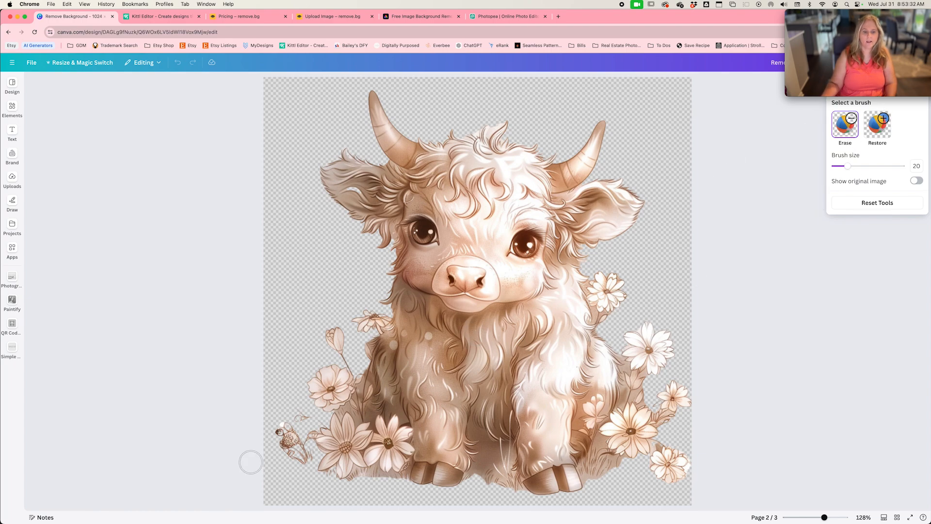
mouse_move(270, 445)
mouse_down()
mouse_move(286, 433)
mouse_move(287, 442)
mouse_move(301, 417)
mouse_move(303, 460)
mouse_move(285, 447)
mouse_move(297, 451)
mouse_up()
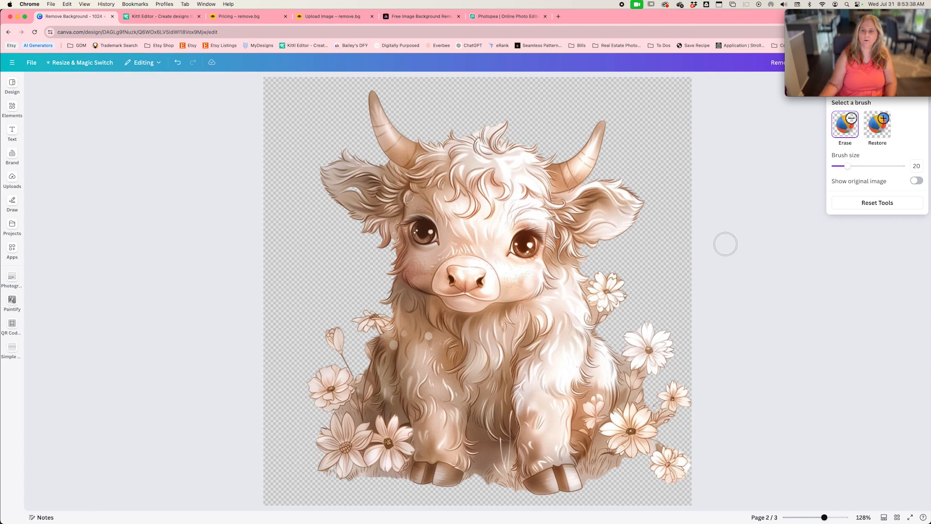
click(874, 135)
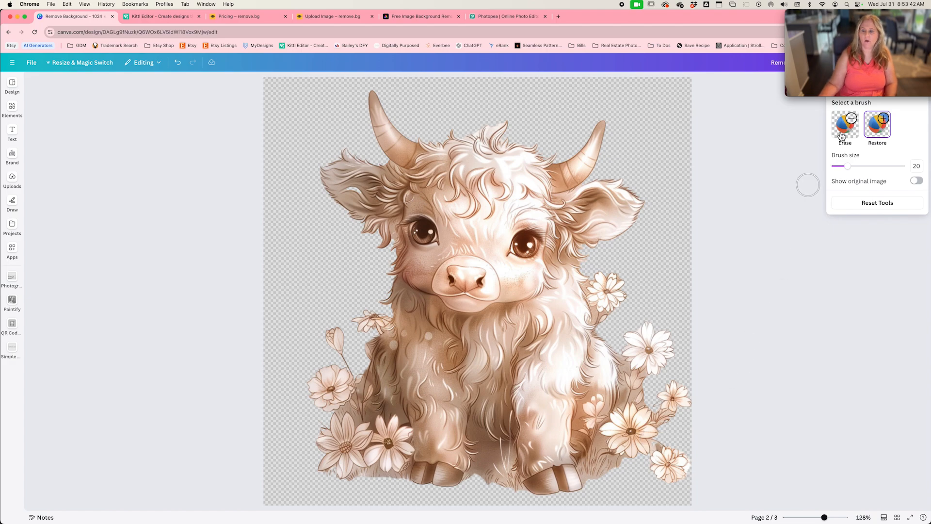
drag(847, 166, 842, 167)
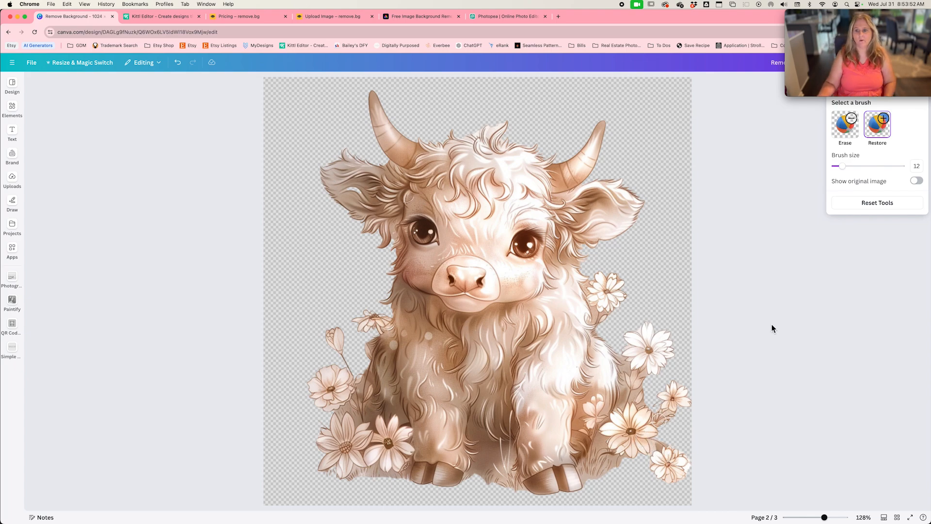
mouse_move(902, 70)
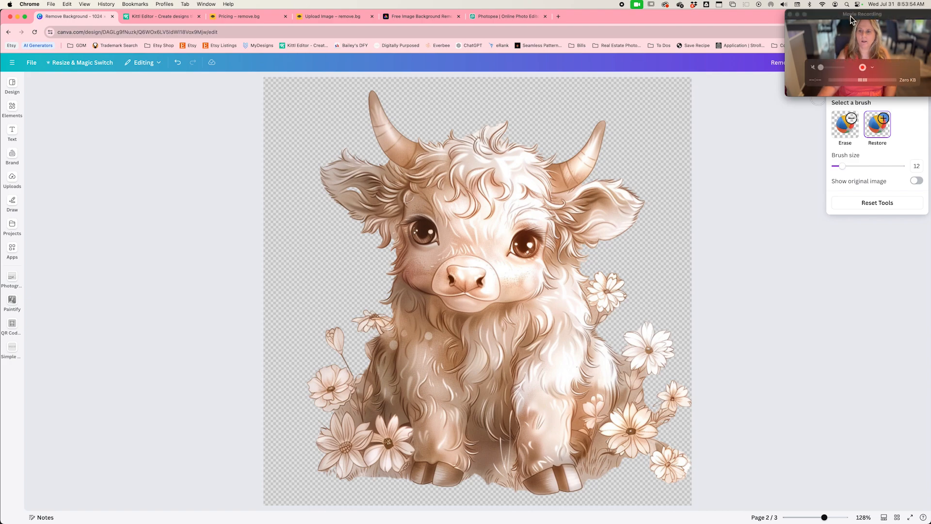
drag(851, 19, 744, 19)
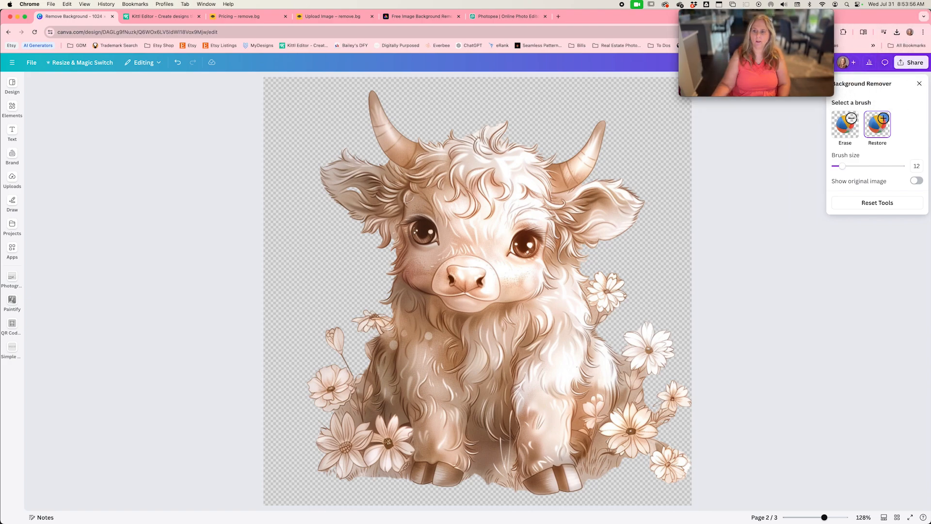
click(919, 84)
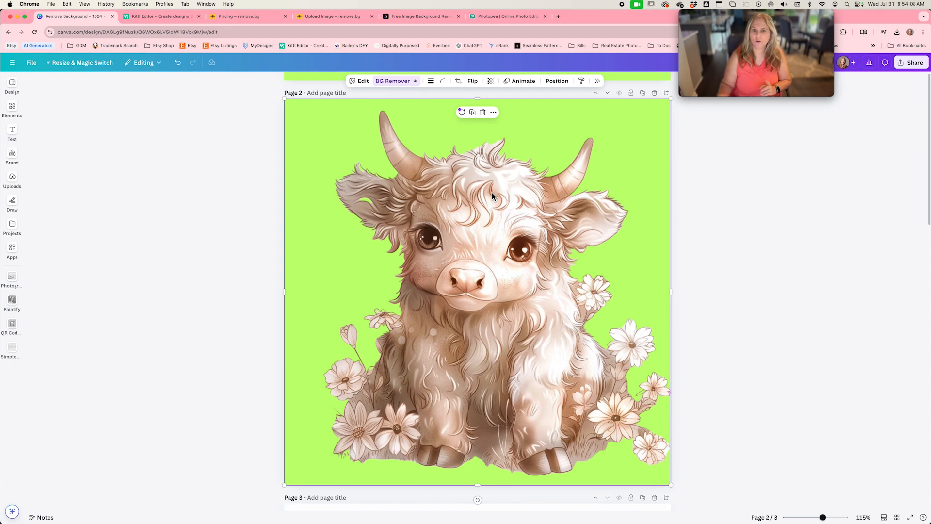
Step: Remove the grey background from the black-and-white cow with daisies on Page 3 and choose the Restore brush for touch-ups
scroll(492, 195, down, 10)
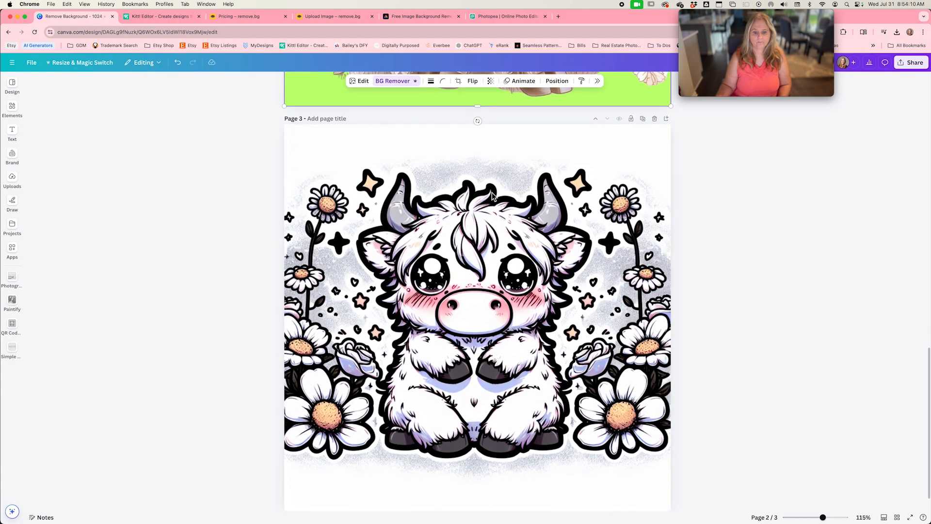
click(481, 246)
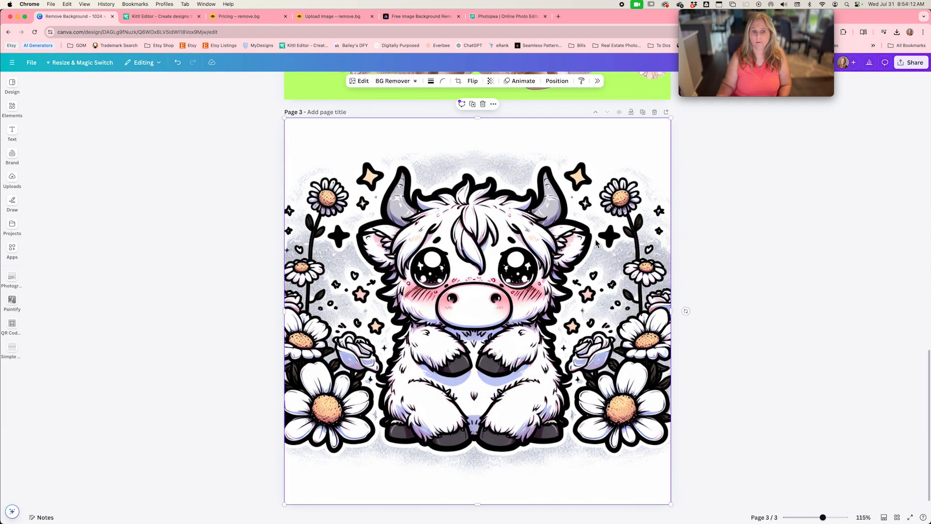
click(399, 80)
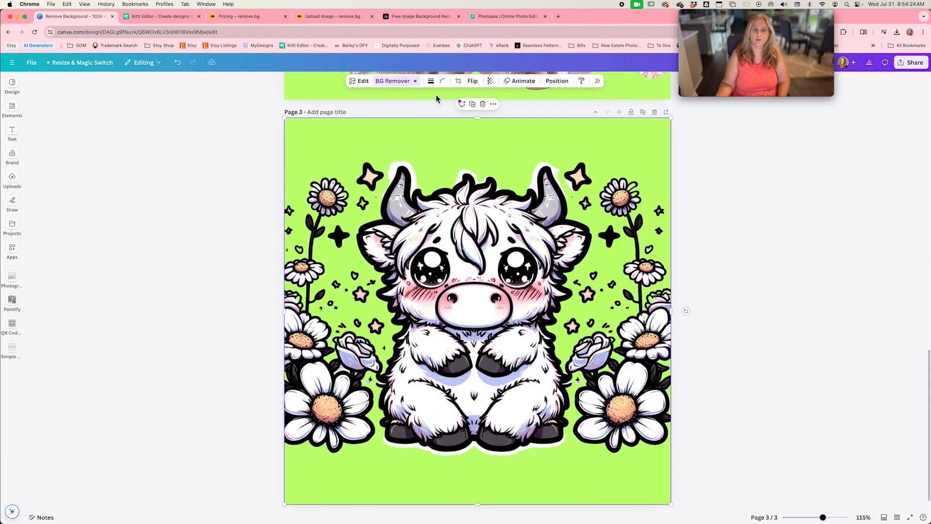
click(390, 80)
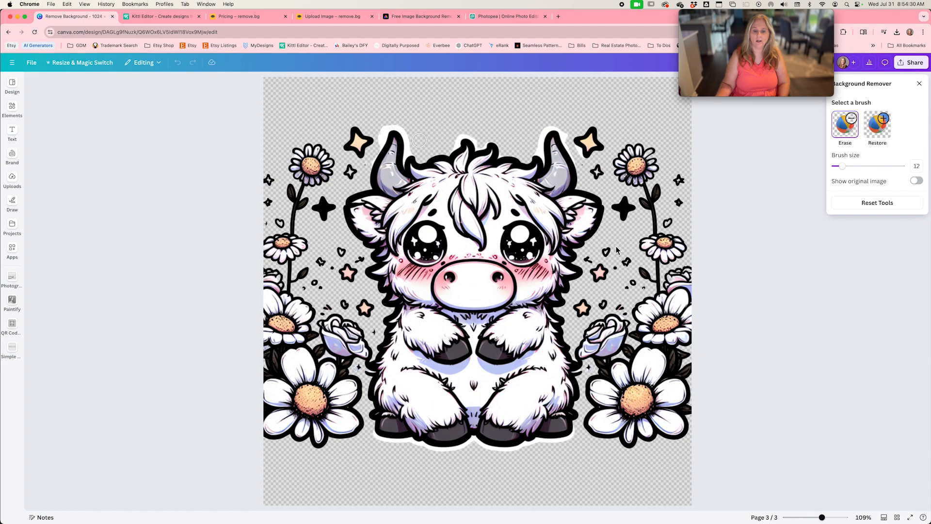
click(885, 133)
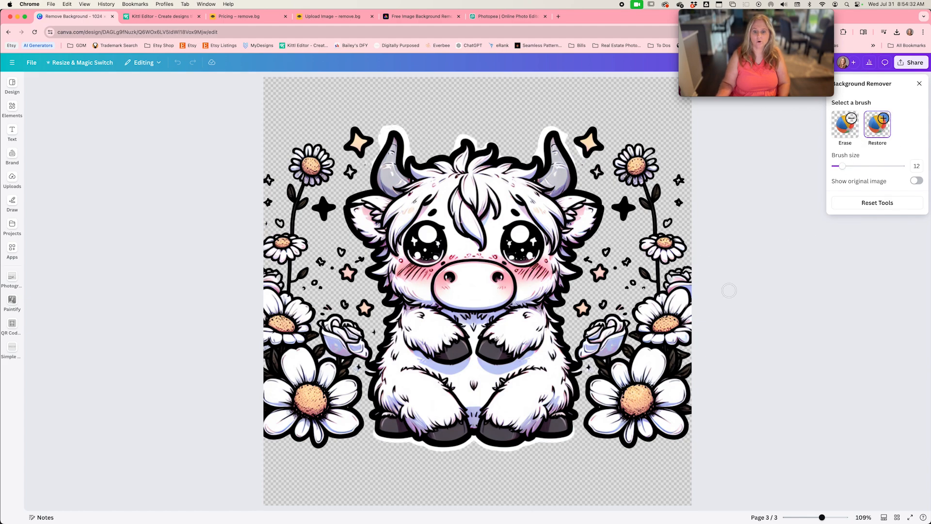